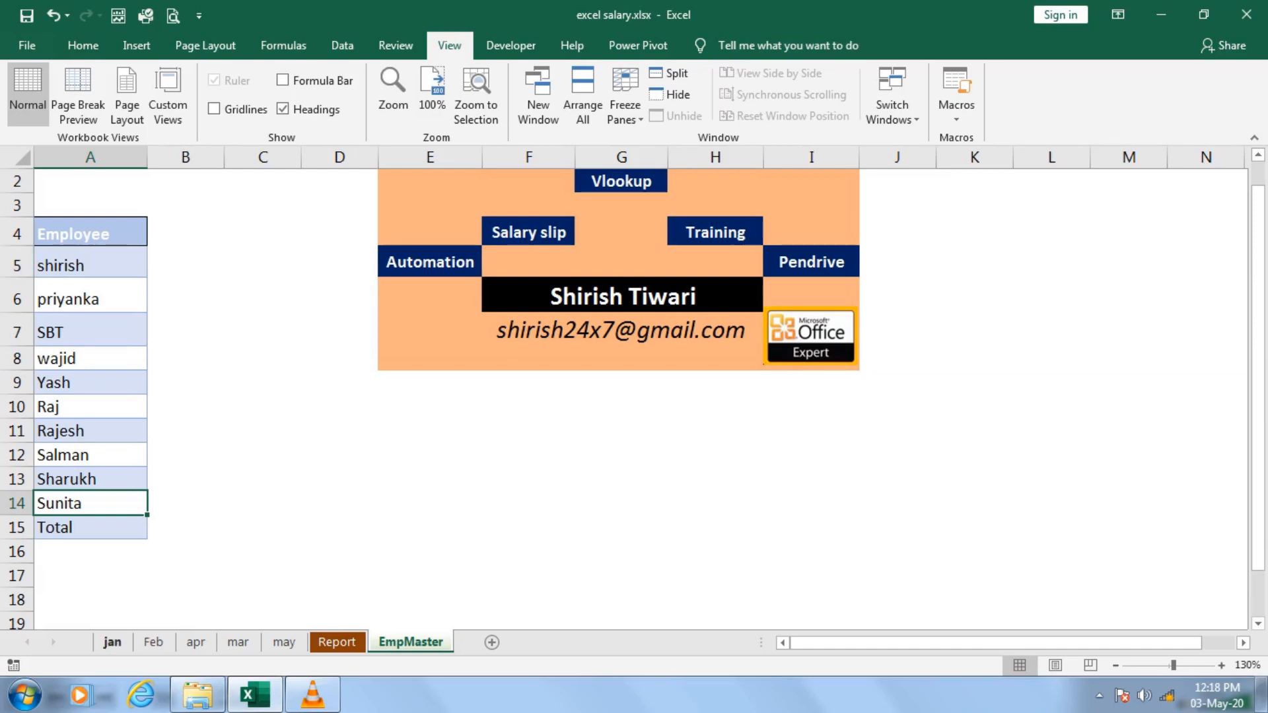
Step: Examine the jan salary sheet column by column, from Empno and Employee through Basic CTC, Work days and HRA to Net Payment
click(112, 642)
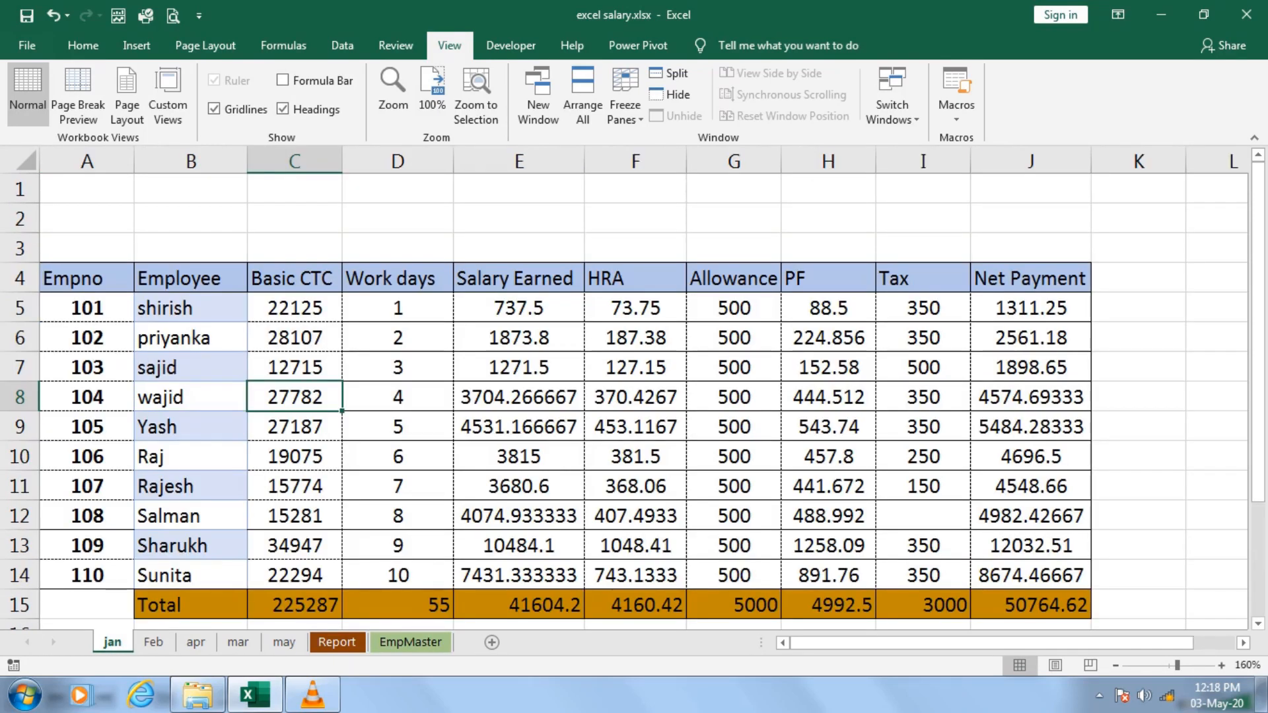
drag(86, 307, 86, 575)
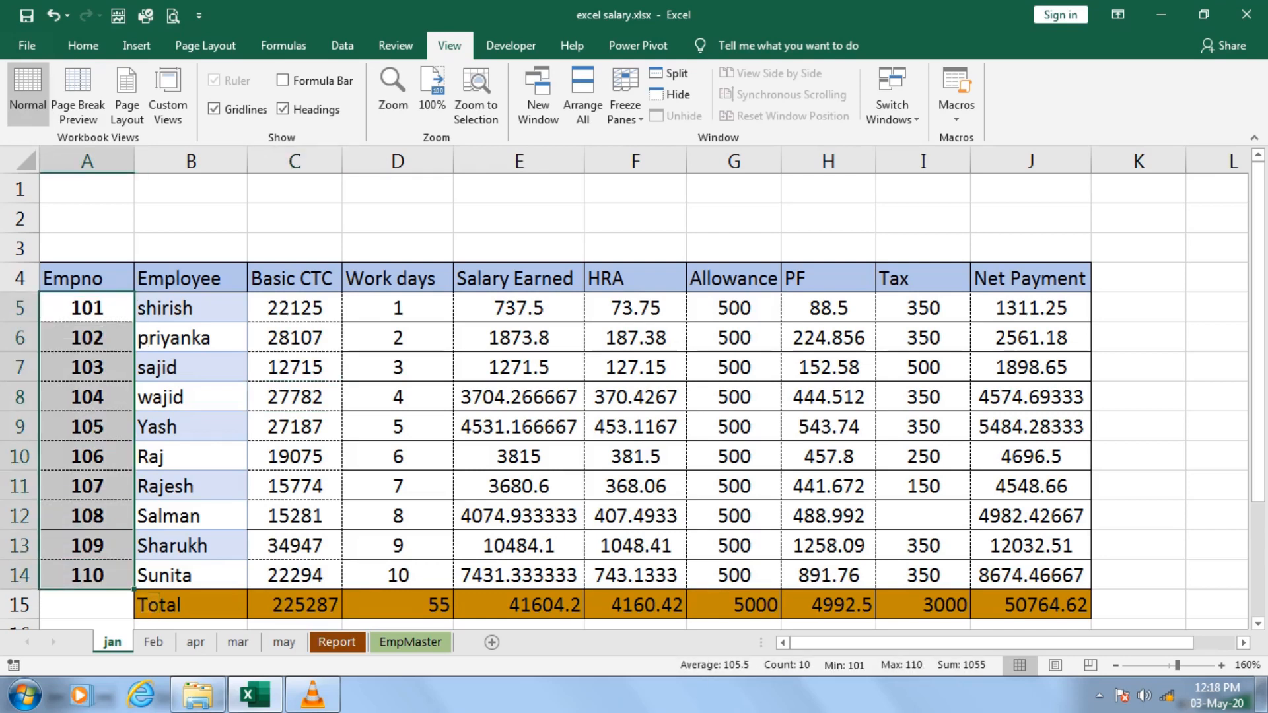
drag(191, 308, 191, 546)
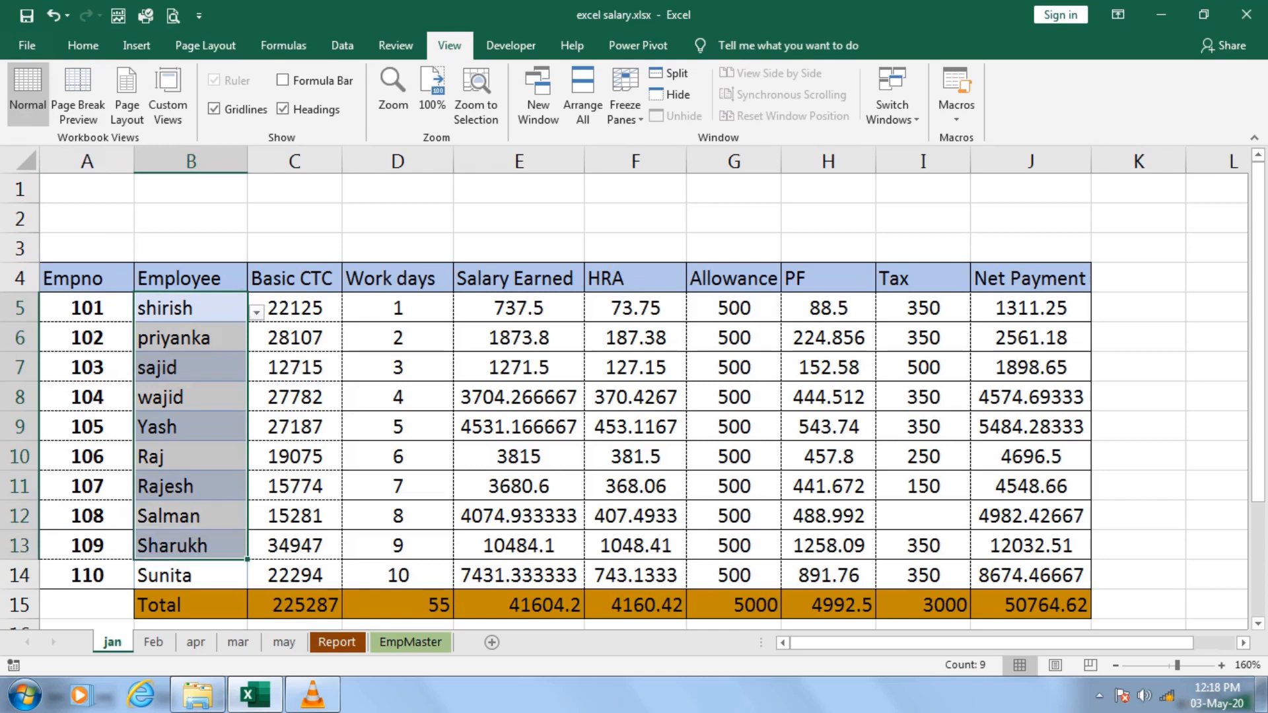
drag(294, 308, 294, 546)
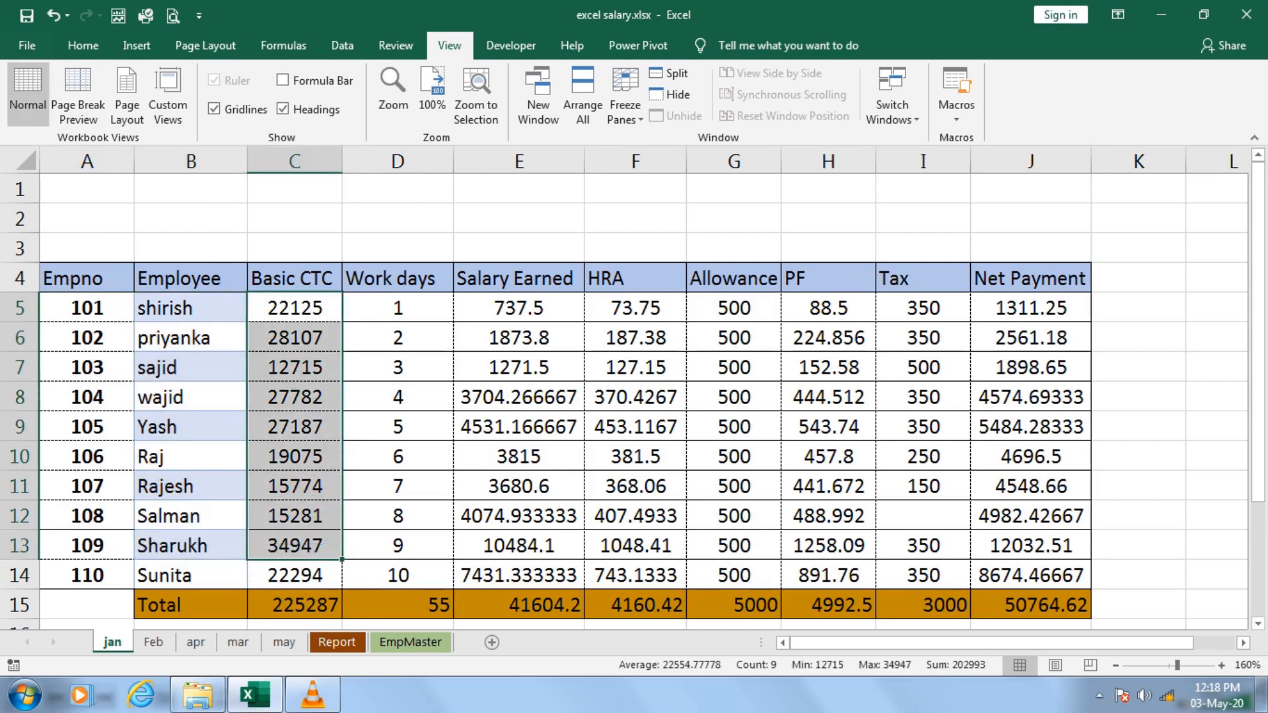
drag(397, 307, 398, 486)
drag(519, 308, 519, 545)
drag(635, 308, 635, 486)
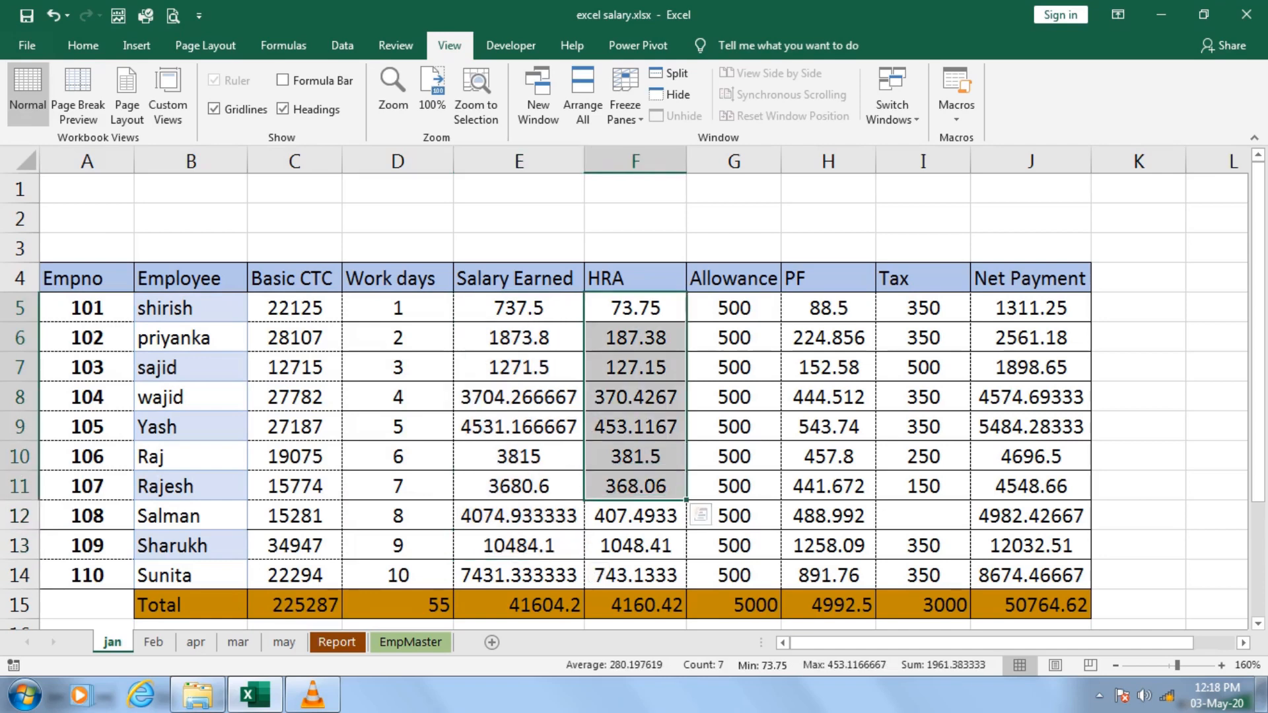
drag(734, 307, 733, 516)
click(828, 307)
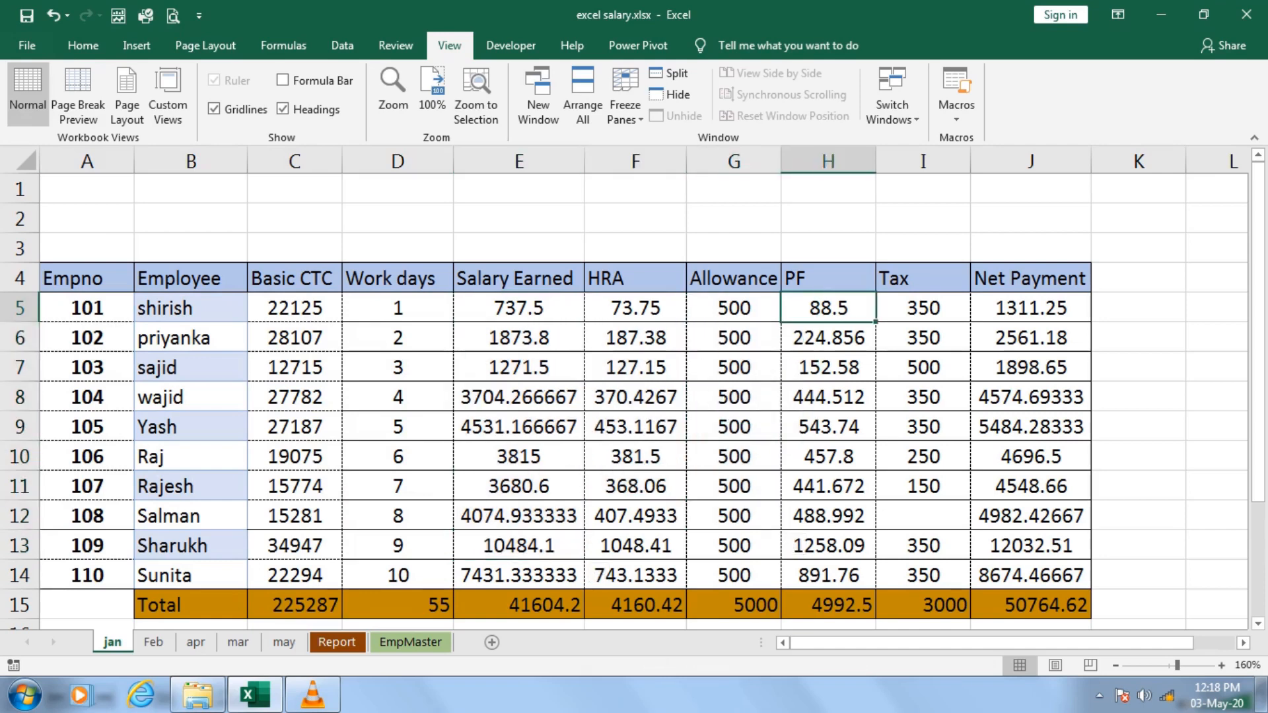
click(1030, 308)
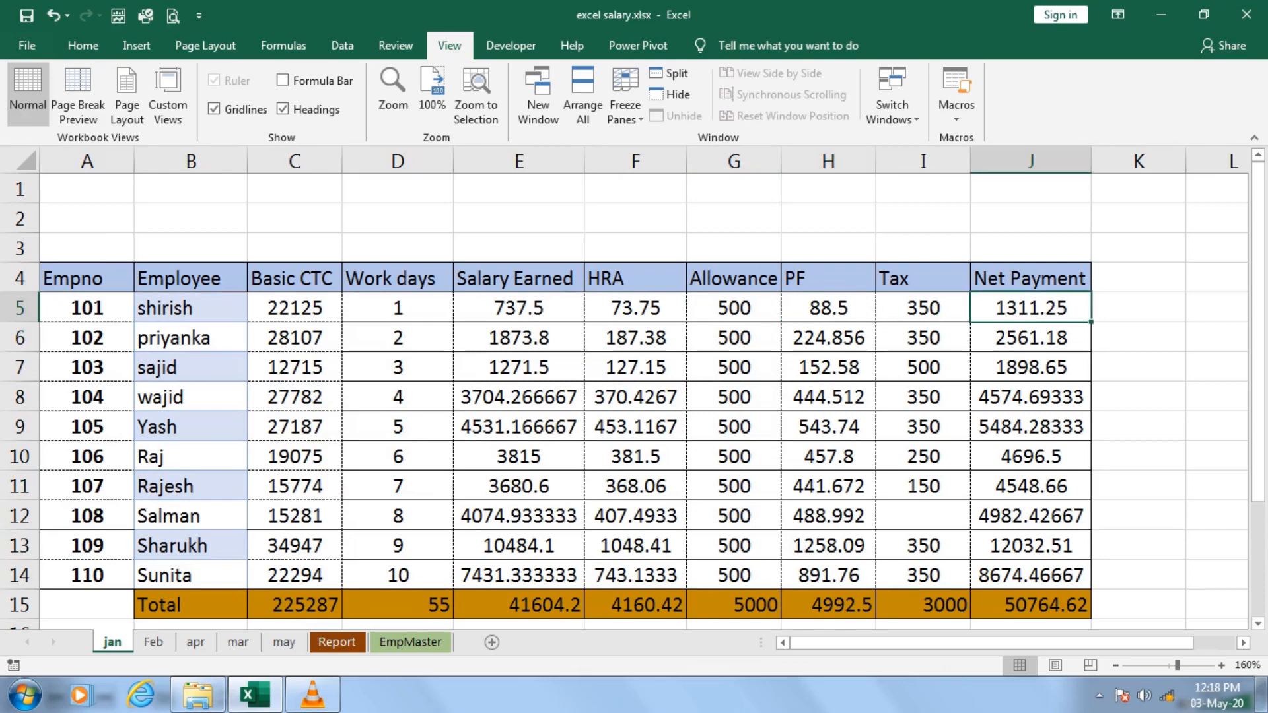
drag(1030, 307, 398, 515)
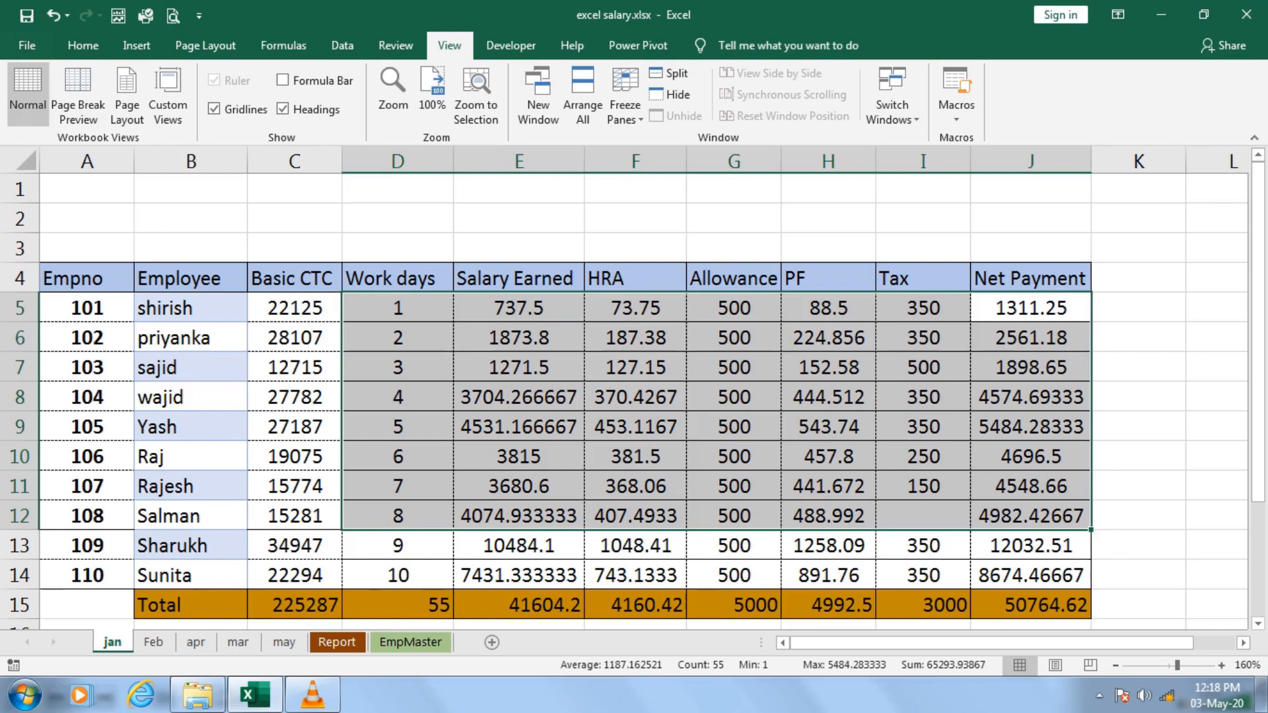
Step: Look through the other monthly salary sheets and end on the Report sheet
key(ctrl+Page_Down)
key(ctrl+Page_Down)
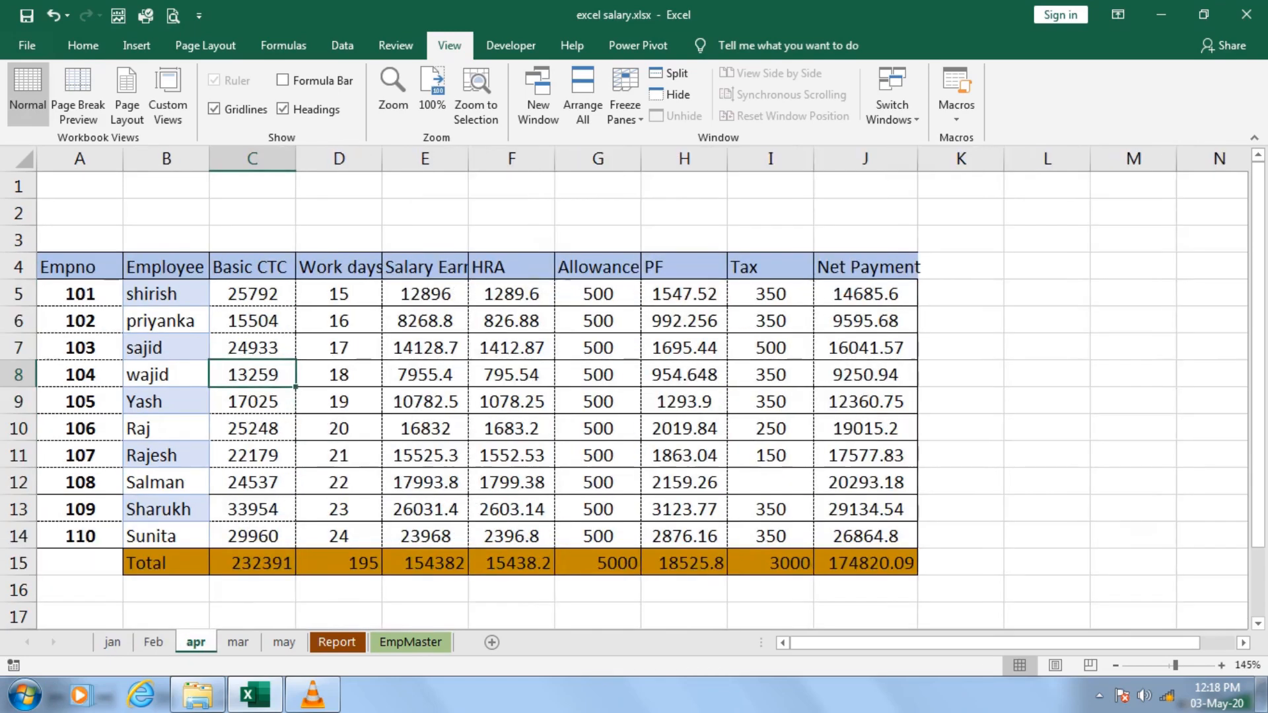
key(ctrl+Page_Down)
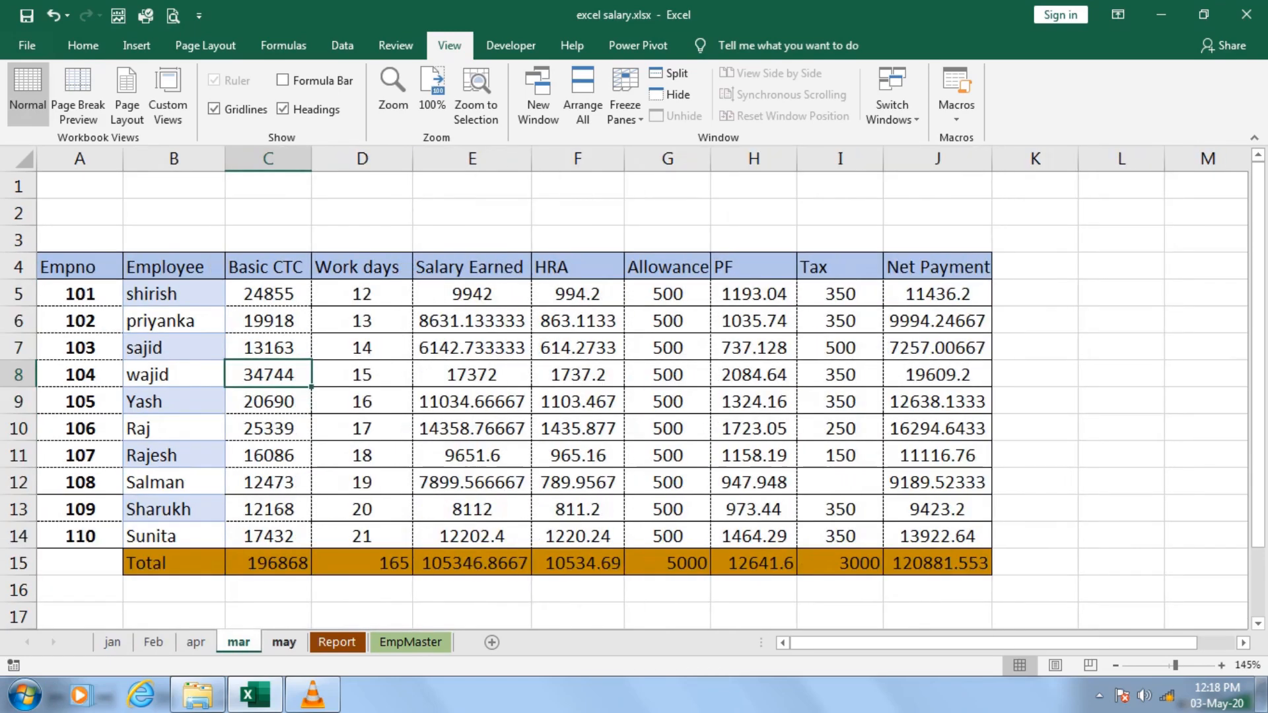
key(ctrl+Page_Down)
key(ctrl+Page_Down)
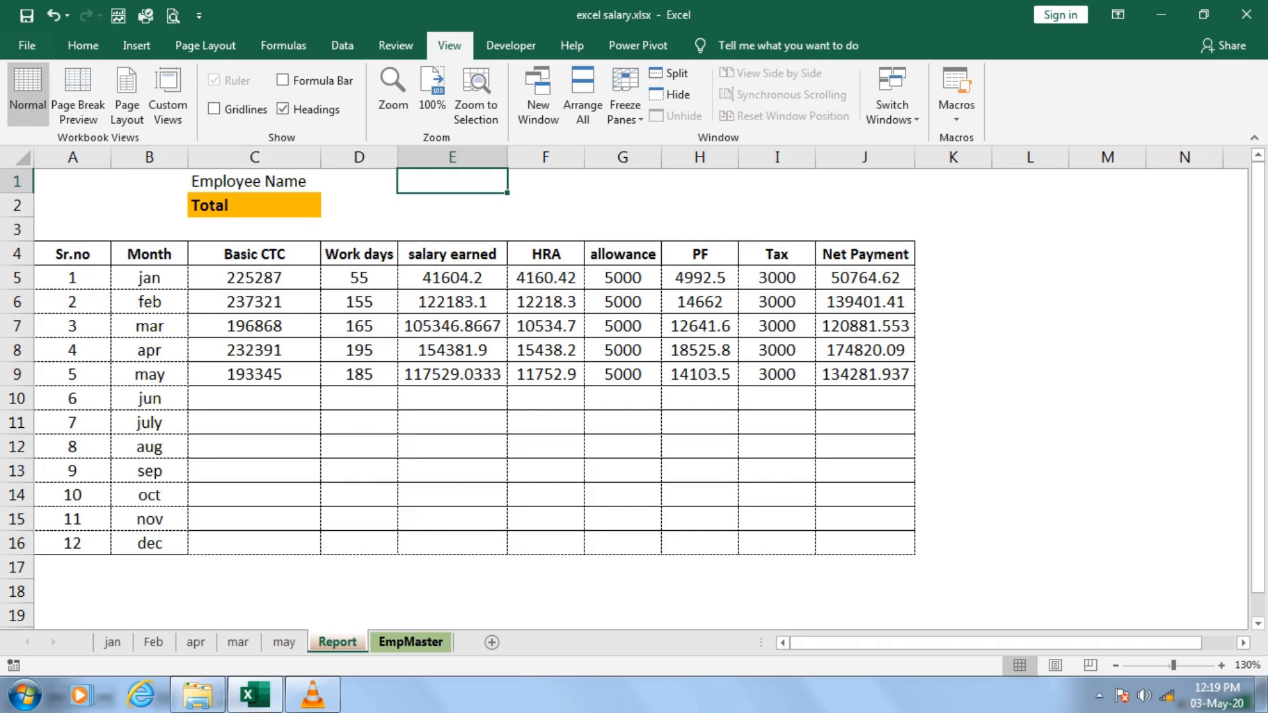
Step: Select the employee name cell on the Report sheet, and review the list of employees on the EmpMaster sheet
click(254, 205)
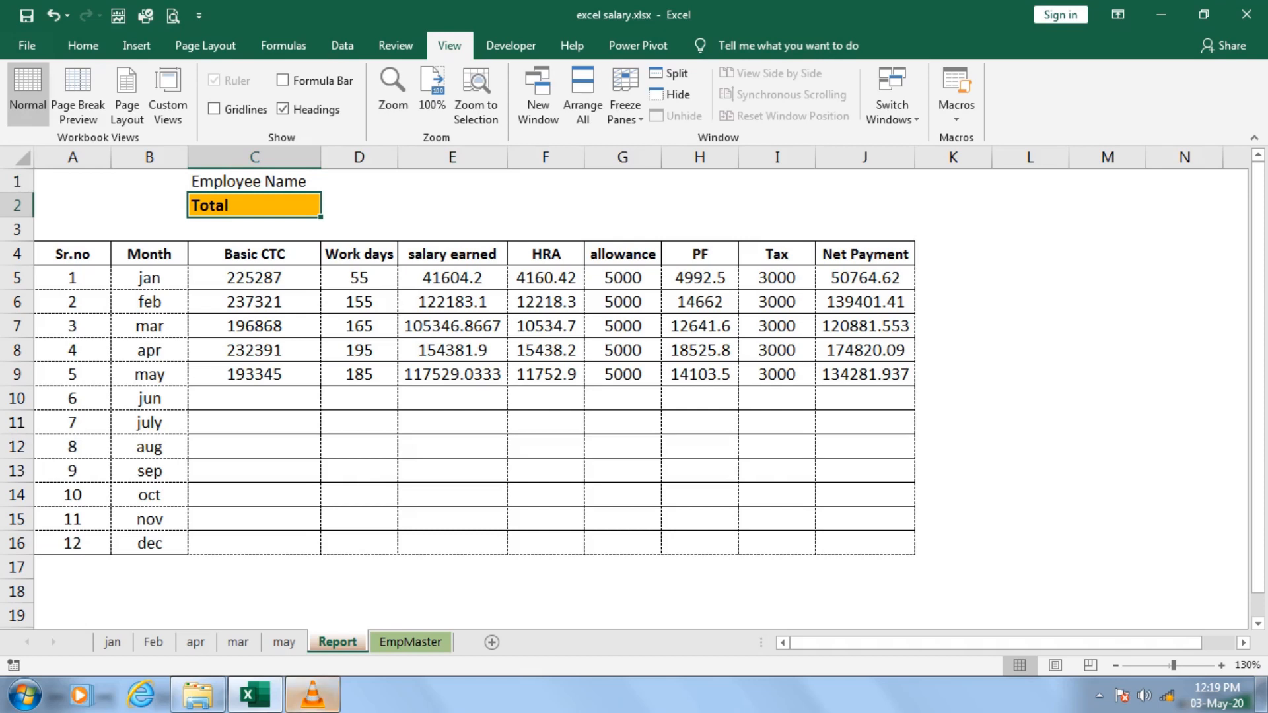
click(410, 641)
drag(89, 265, 89, 479)
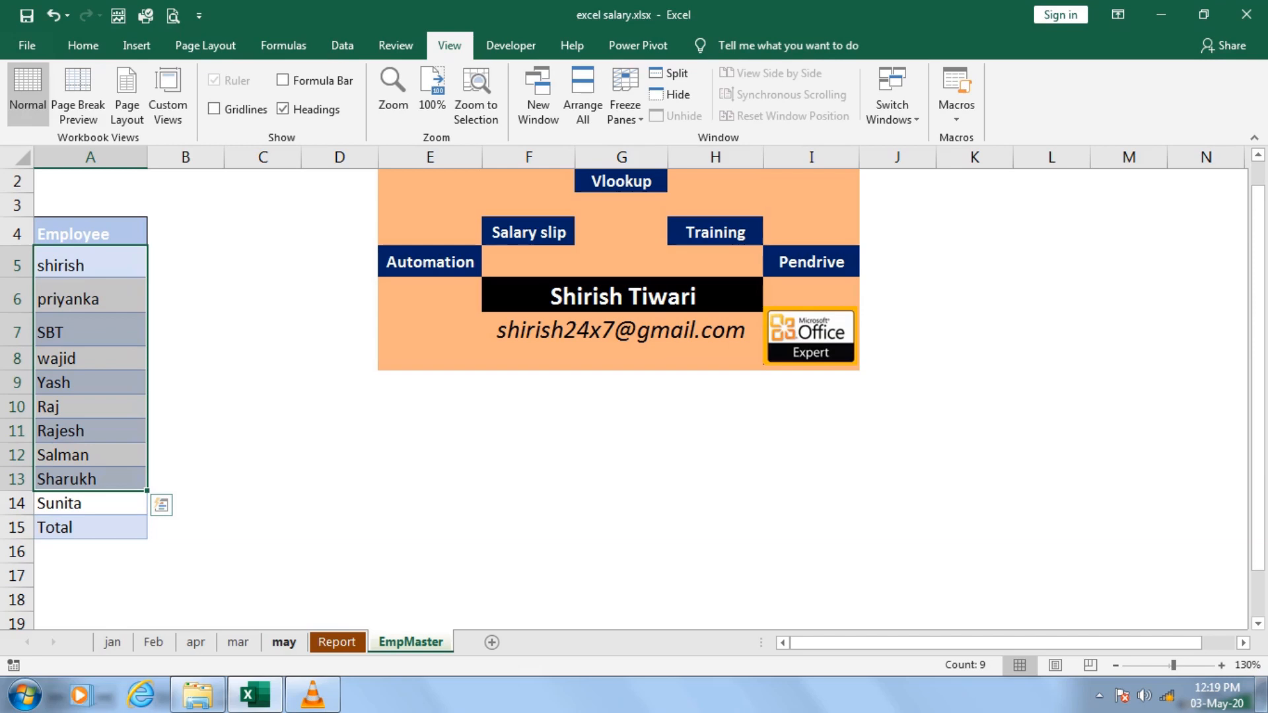
Step: Enter the first listed employee's name in cell C2 of the Report sheet and select the Basic CTC values for jan through may
click(337, 642)
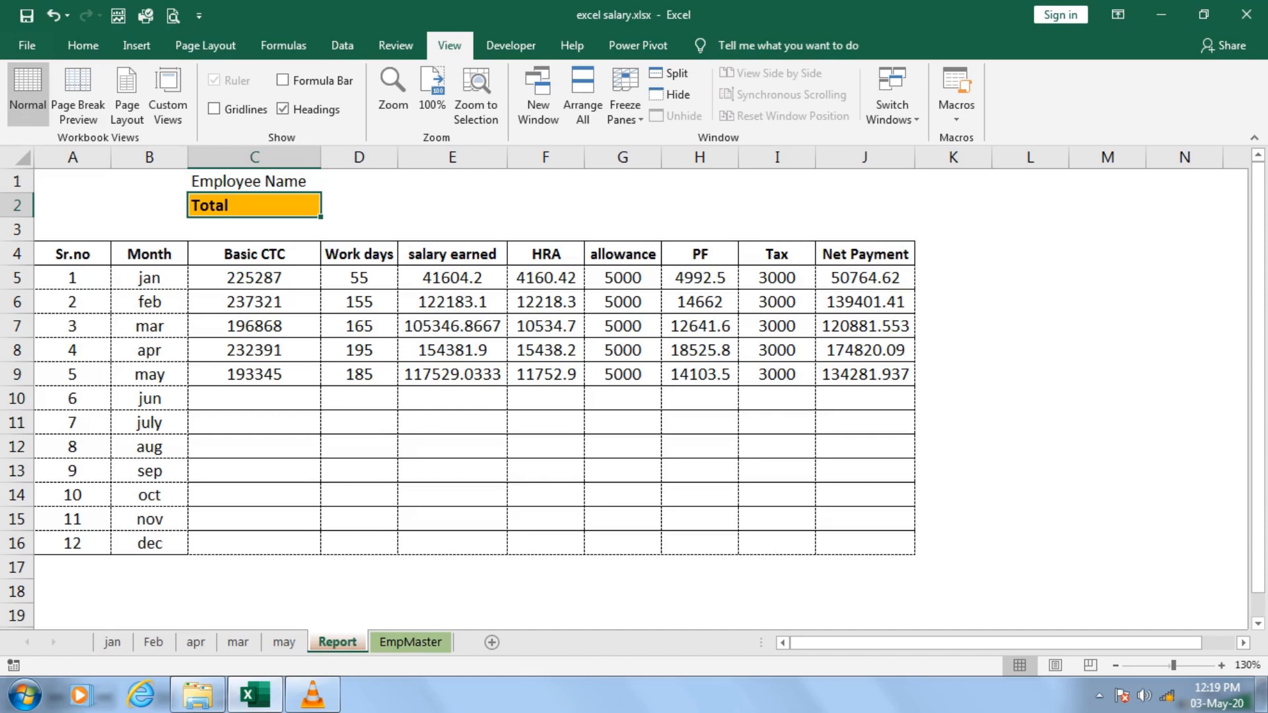
text(shirish)
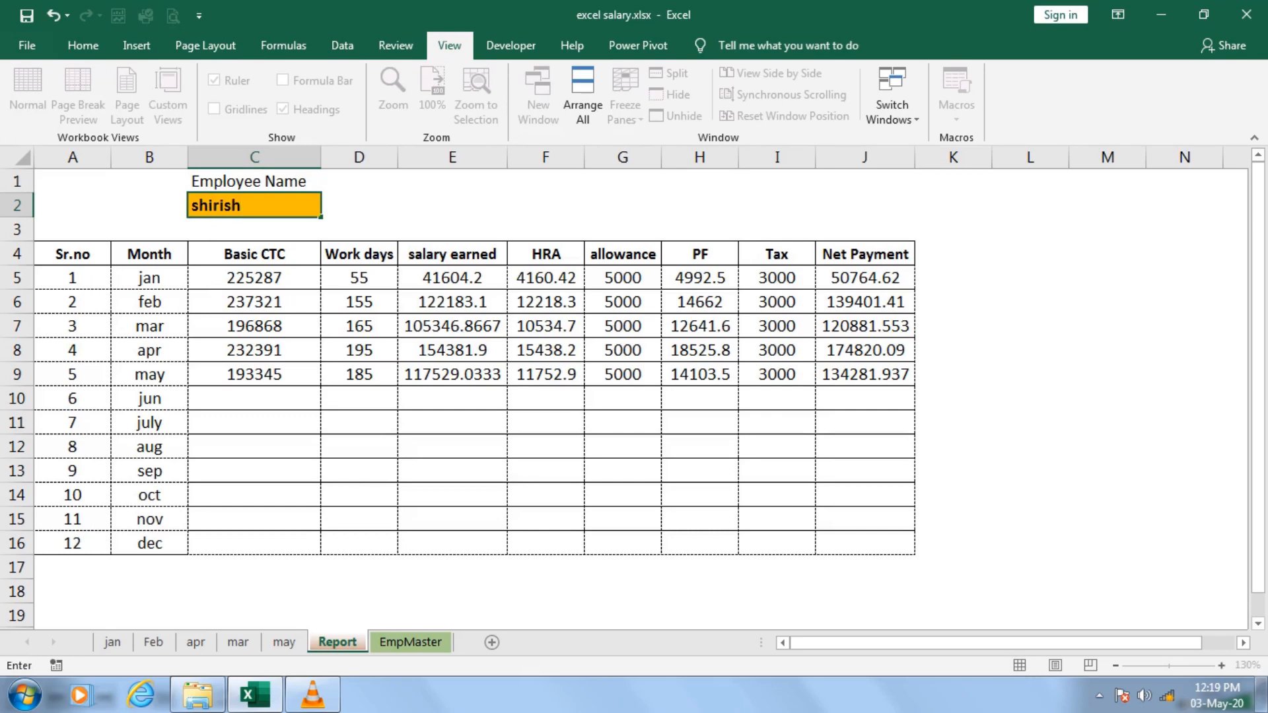
key(Return)
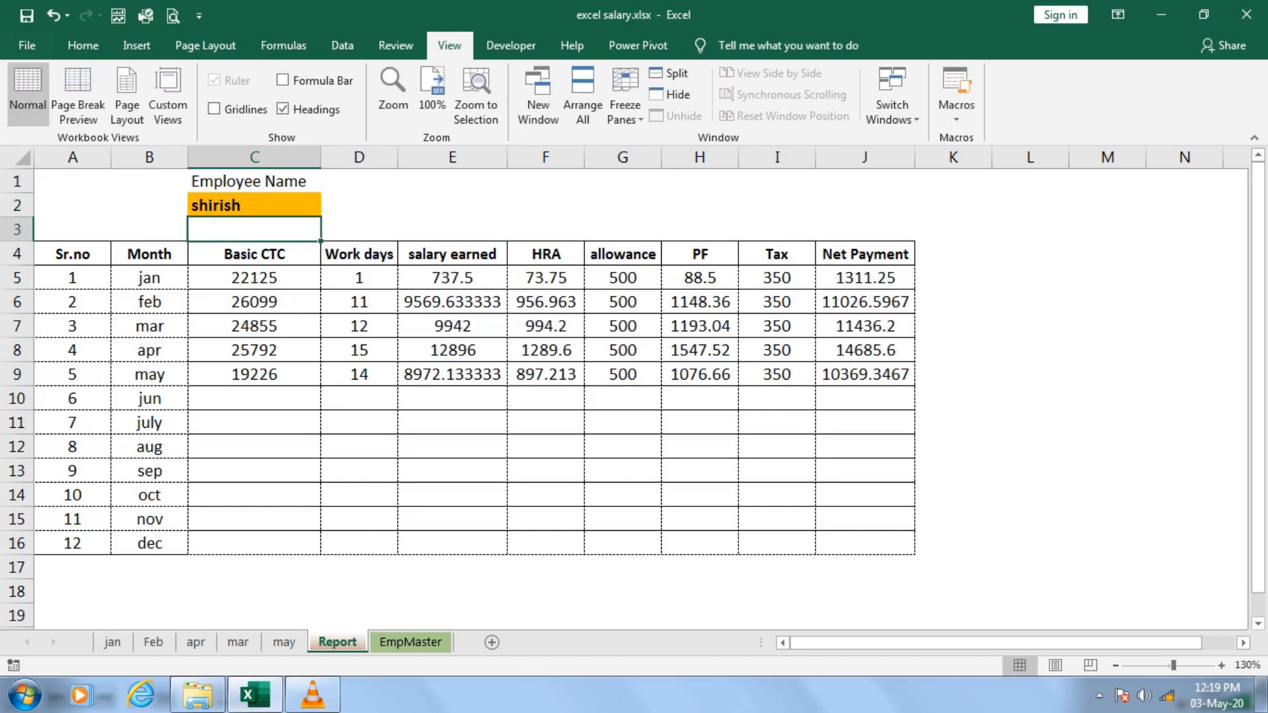
key(Down)
key(Down)
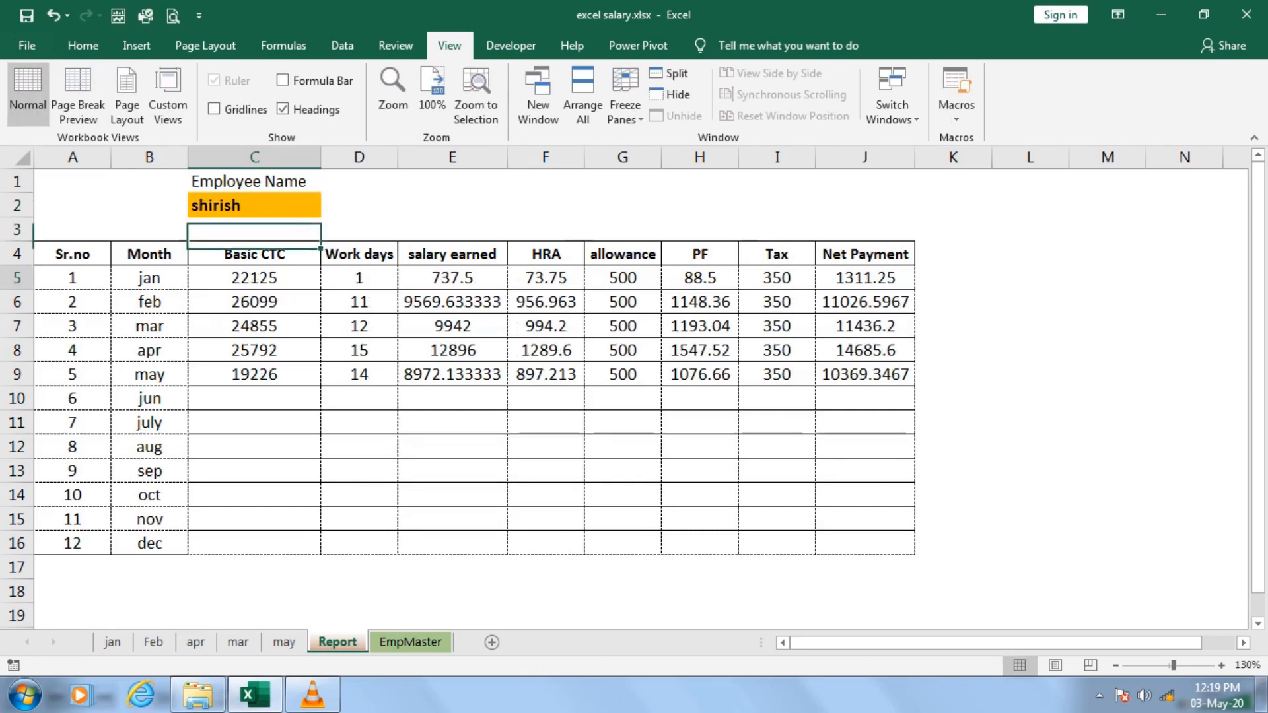
key(shift+Down)
key(shift+Down)
key(shift+Down)
key(shift+Down)
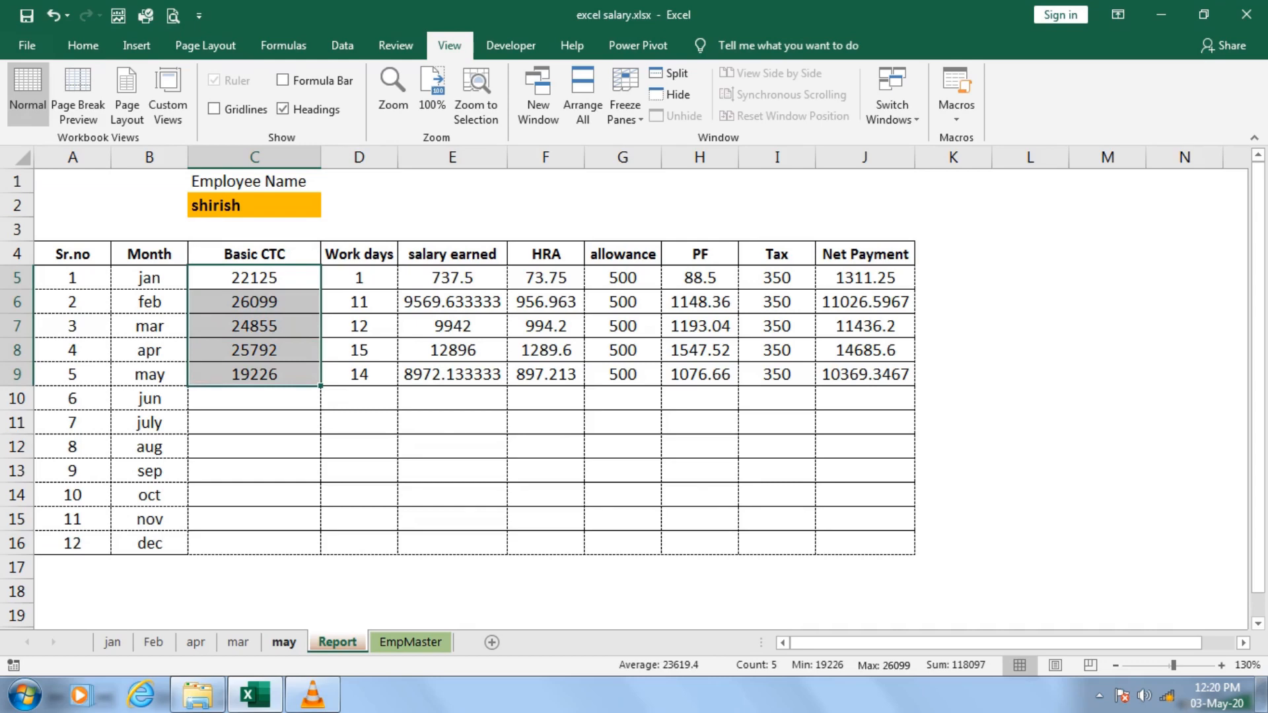
Step: Create a copy of the may sheet in the same workbook, placed before may
right_click(284, 642)
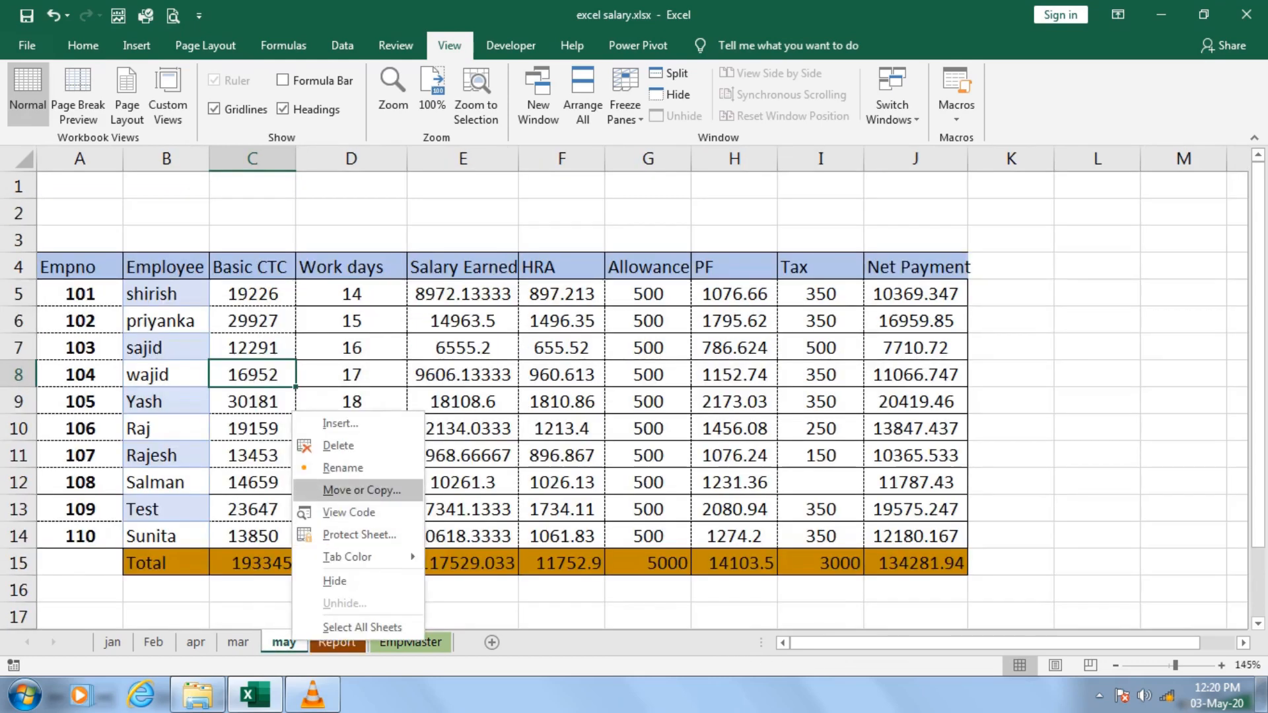
click(361, 490)
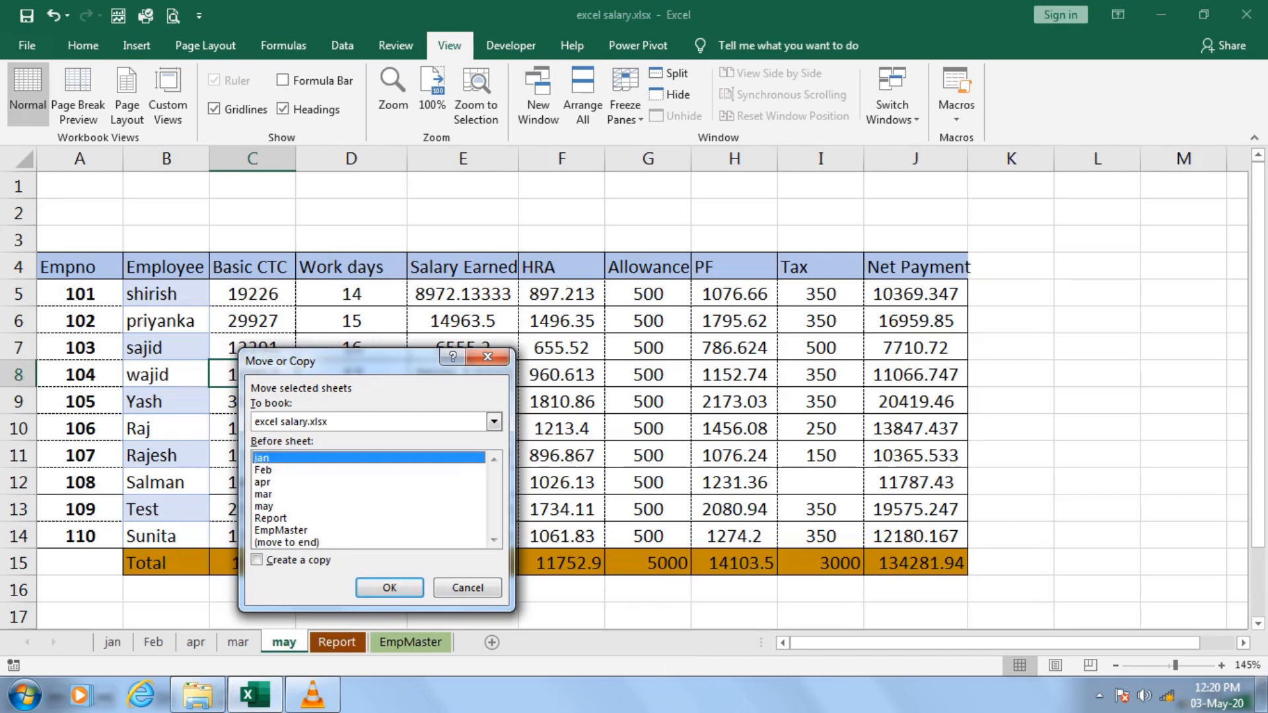
click(277, 506)
click(257, 559)
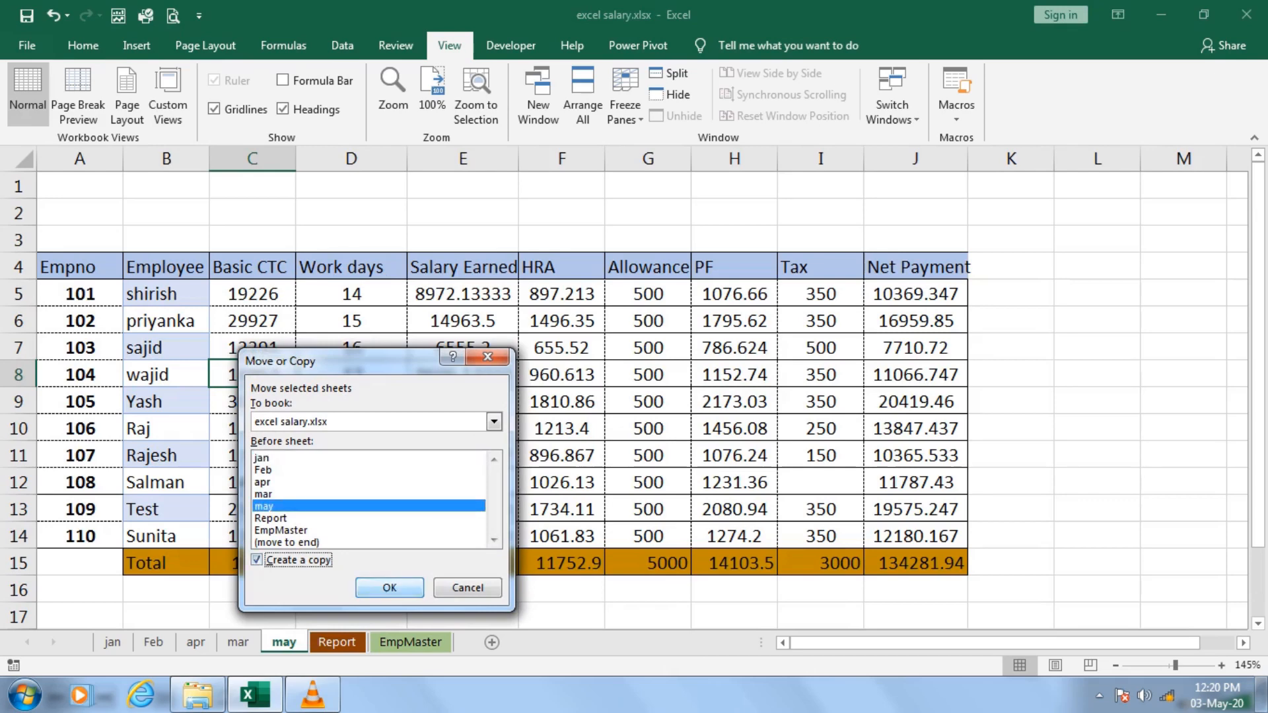
click(390, 587)
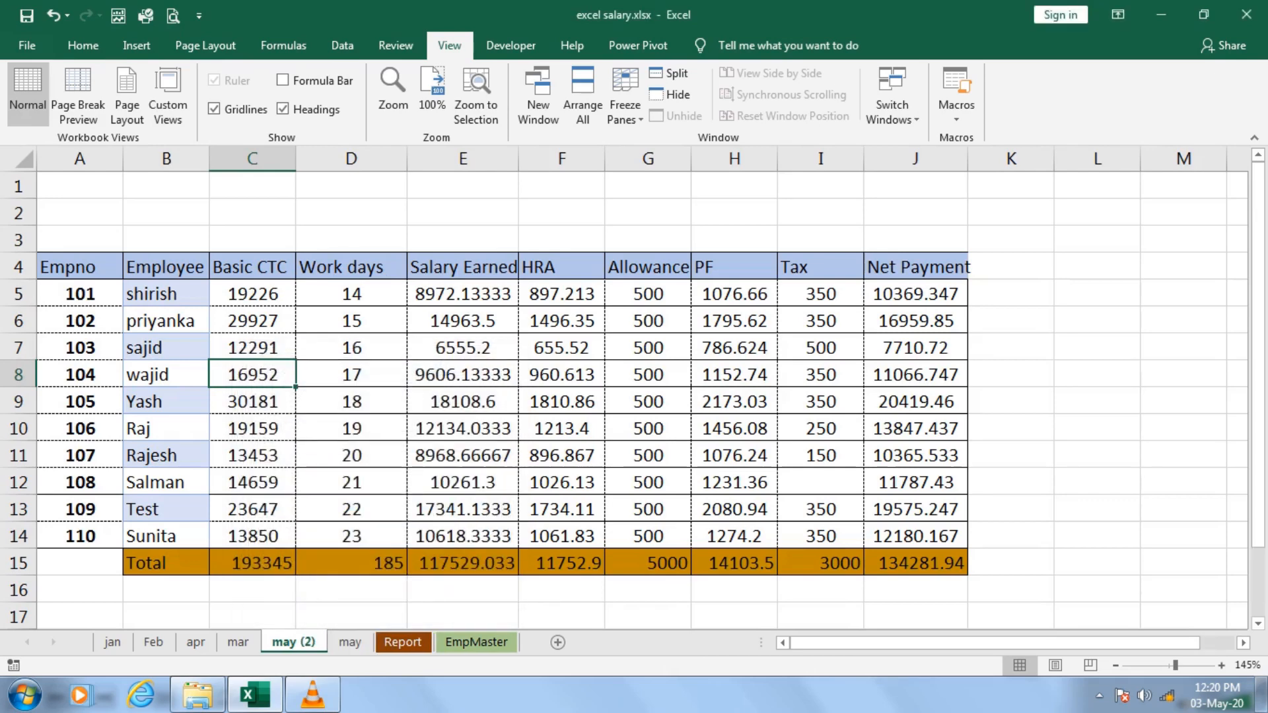
Step: Rename the copied sheet as jun and select the jun row from Month to Net Payment on the Report sheet
double_click(293, 641)
text(jun)
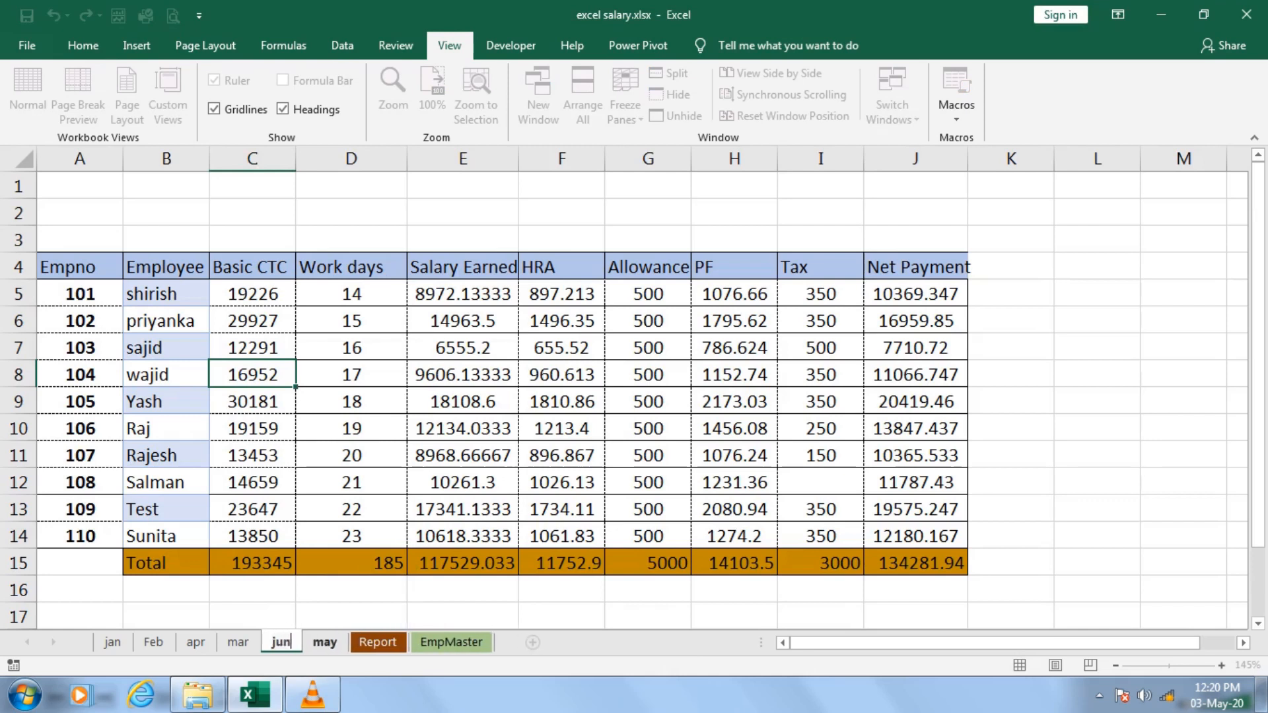
key(Return)
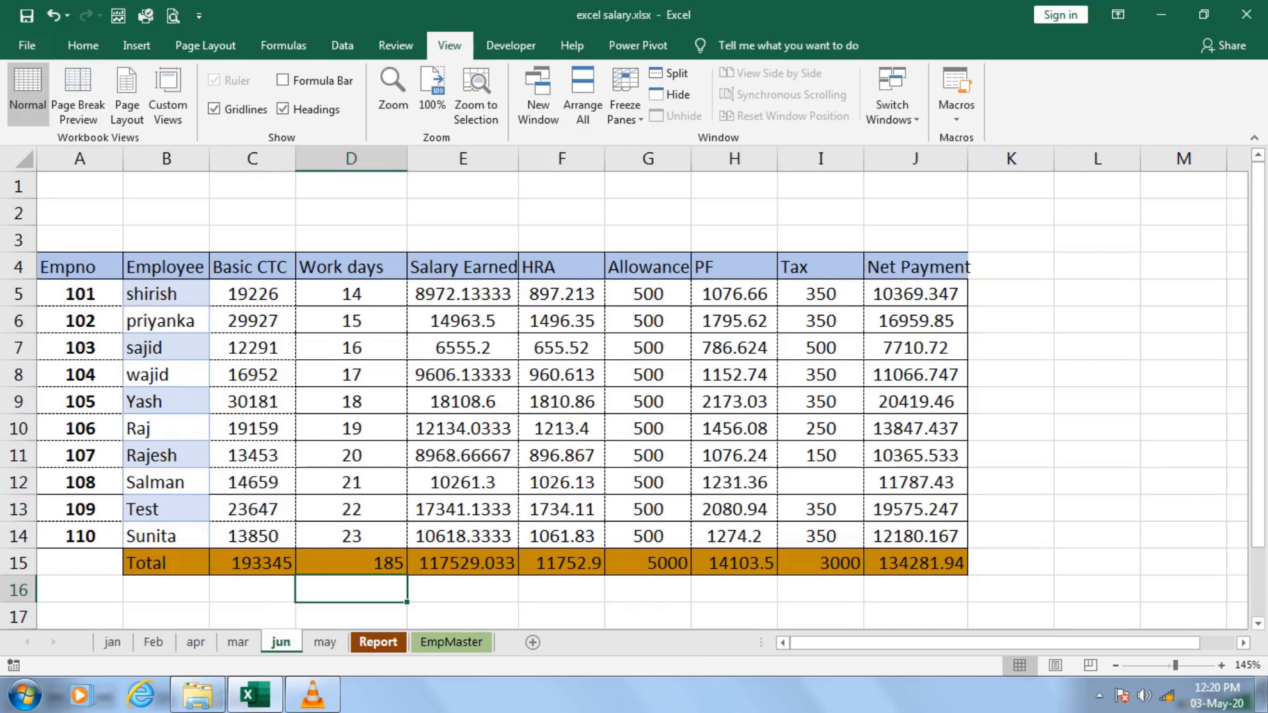
click(377, 642)
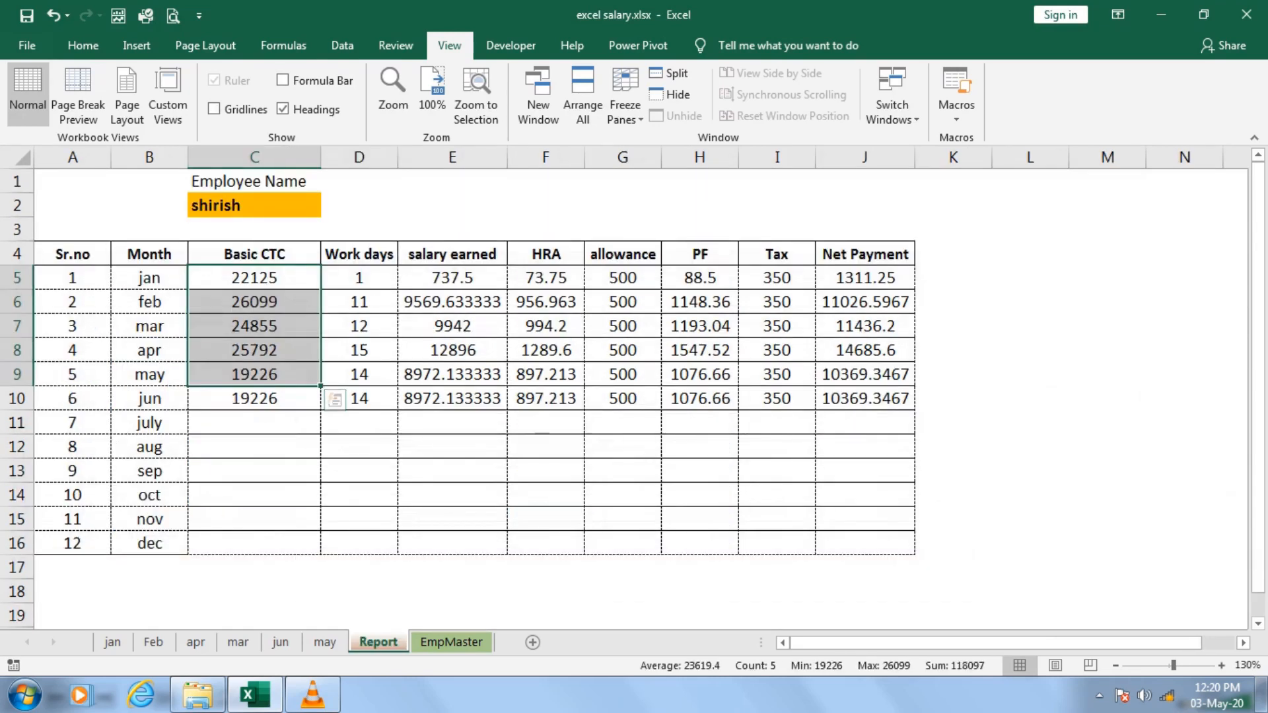
drag(149, 398, 865, 399)
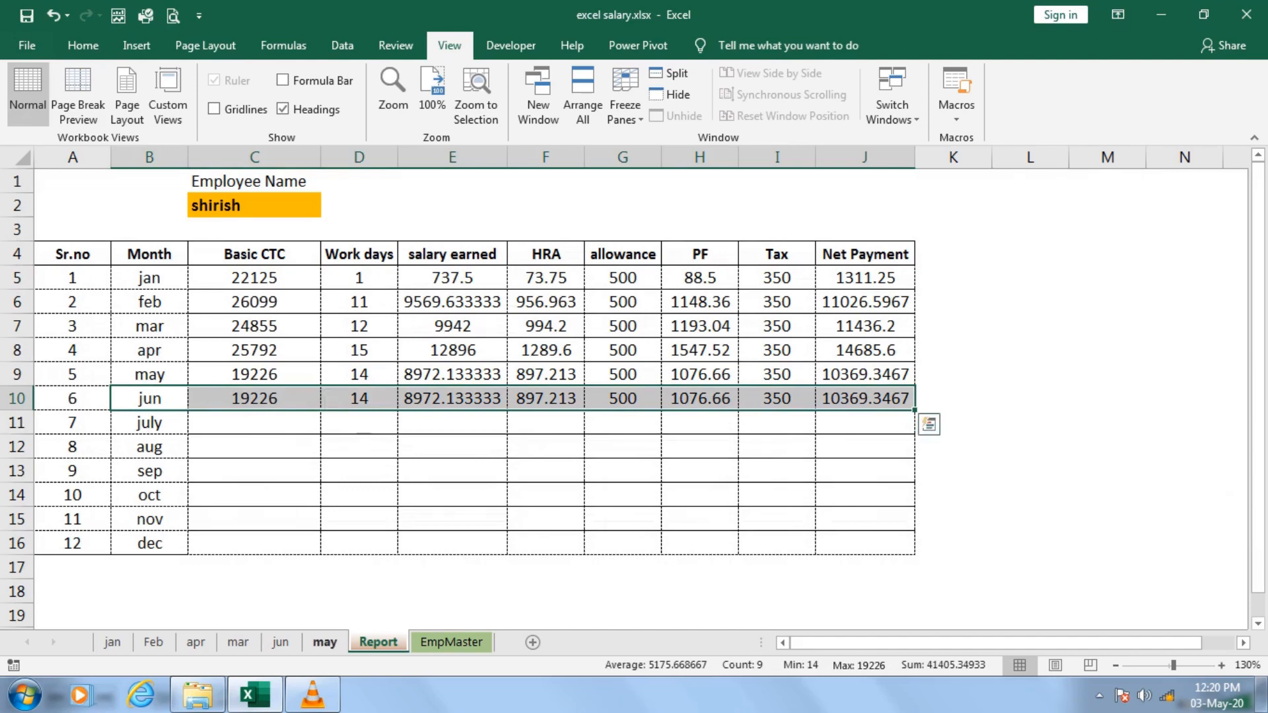
Step: Set the first employee's Work days to 25 on the jun sheet and return to the Report sheet
click(324, 642)
click(280, 641)
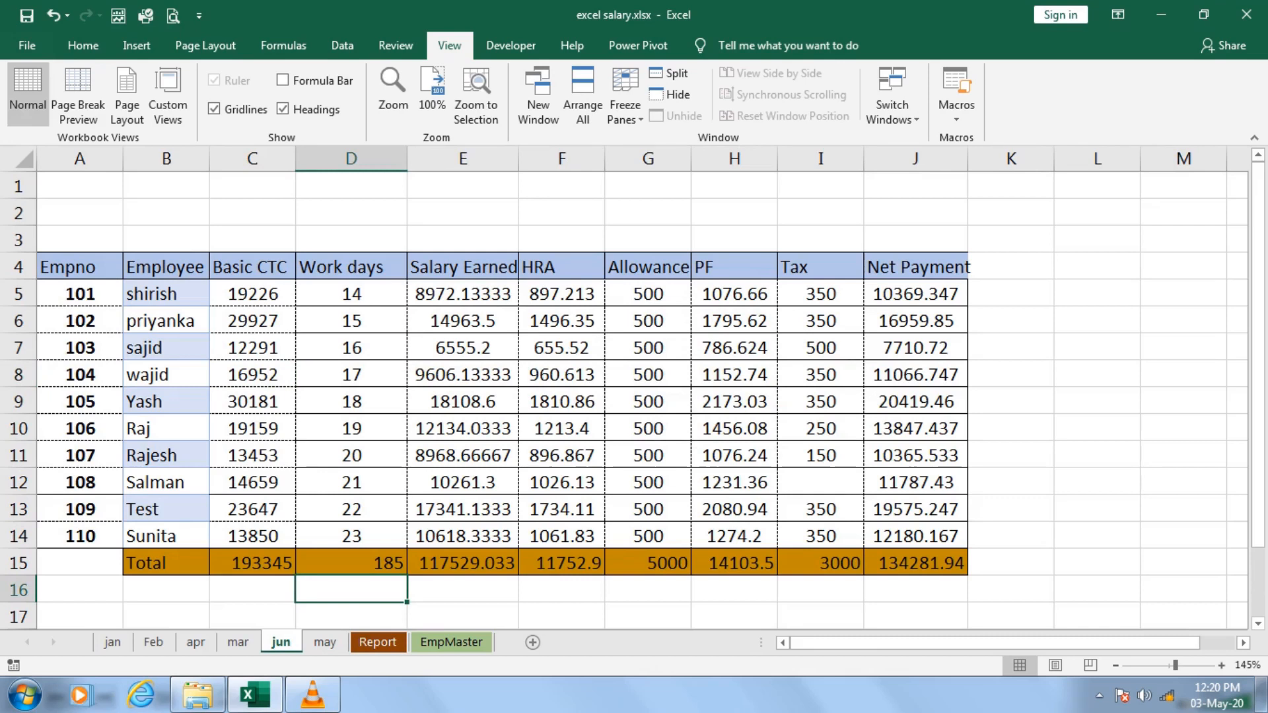
click(351, 293)
text(25)
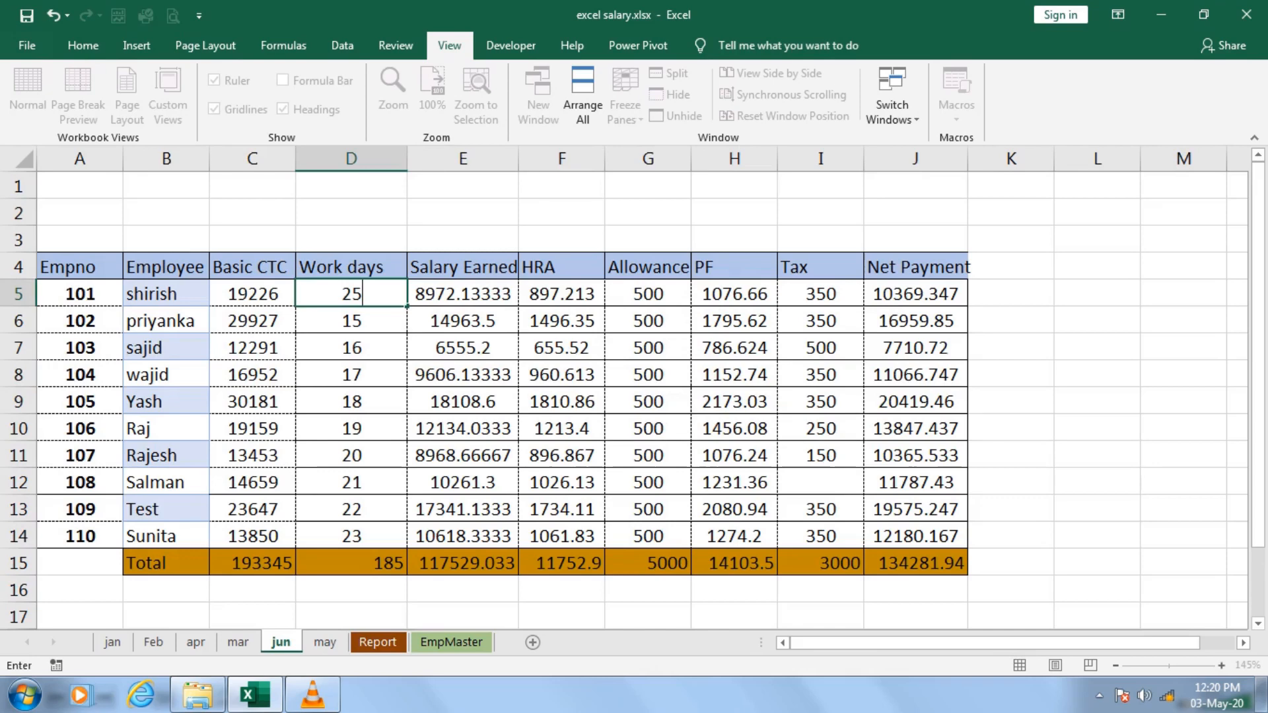
key(Return)
key(ctrl+Page_Down)
key(ctrl+Page_Down)
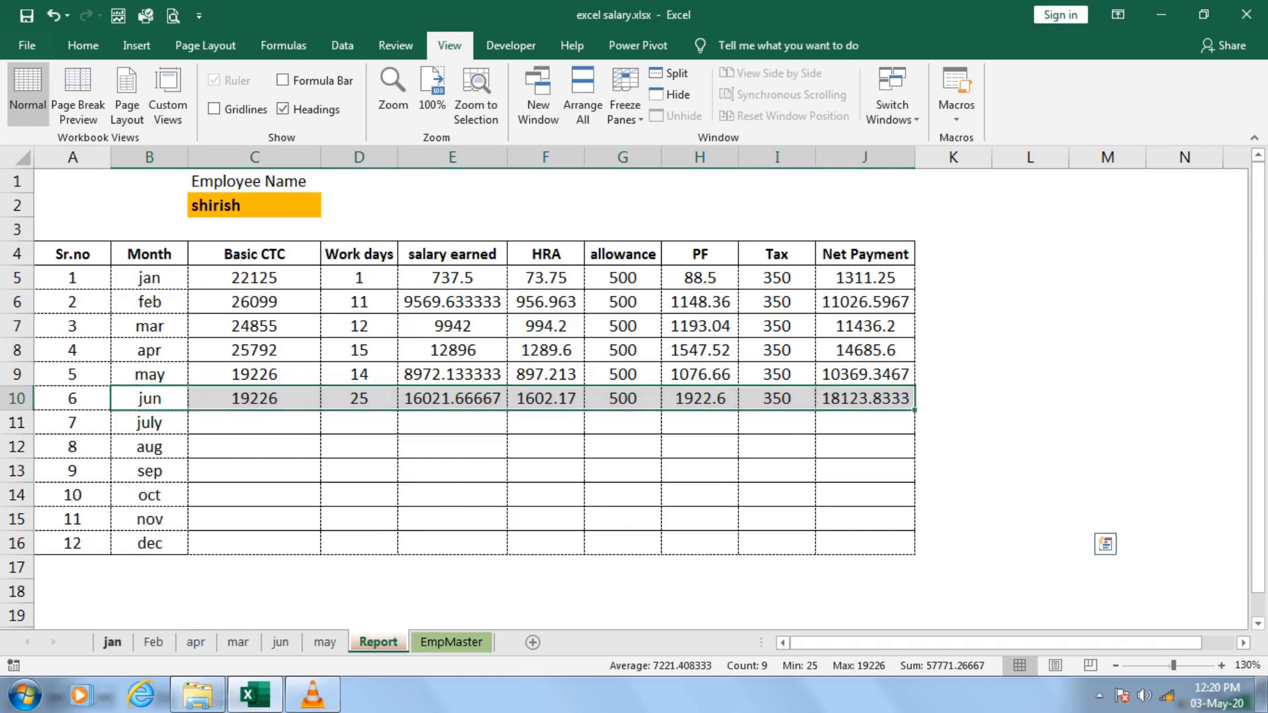
Step: Check the Total row on the jan sheet and on the following monthly sheets through jun
click(112, 642)
click(294, 605)
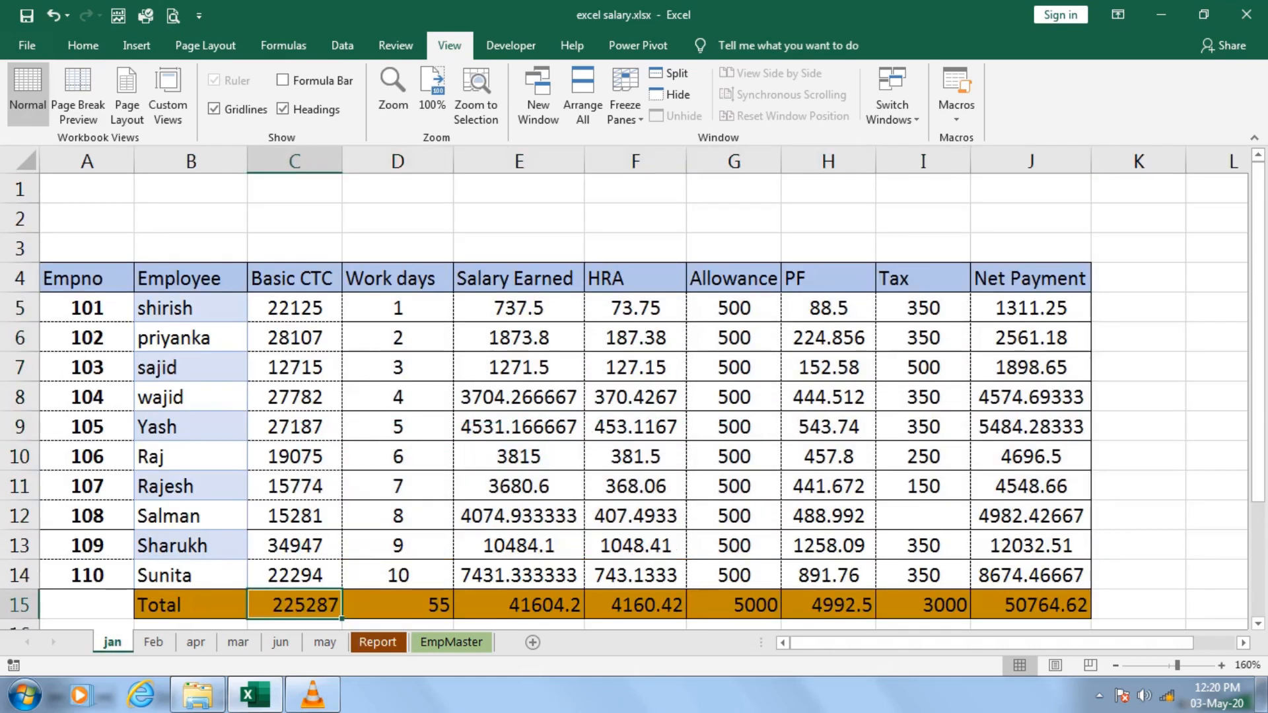
click(153, 642)
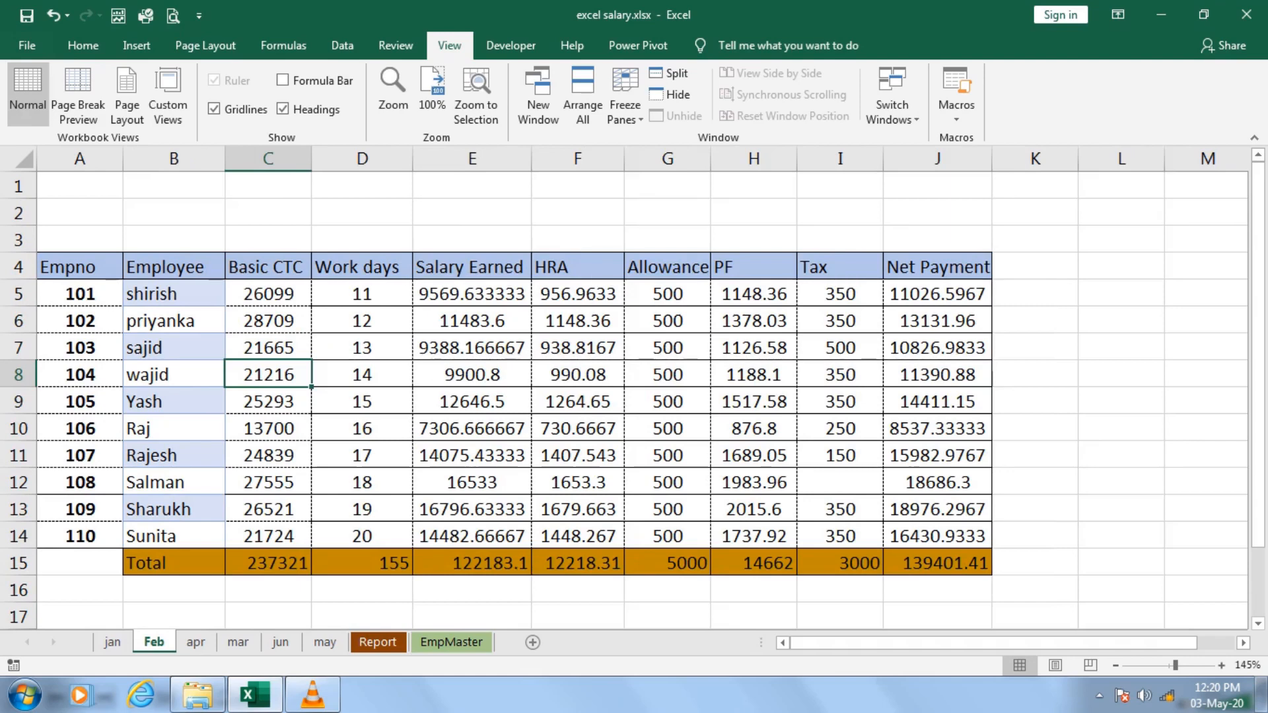
key(ctrl+Page_Down)
key(ctrl+Page_Down)
key(ctrl+Page_Down)
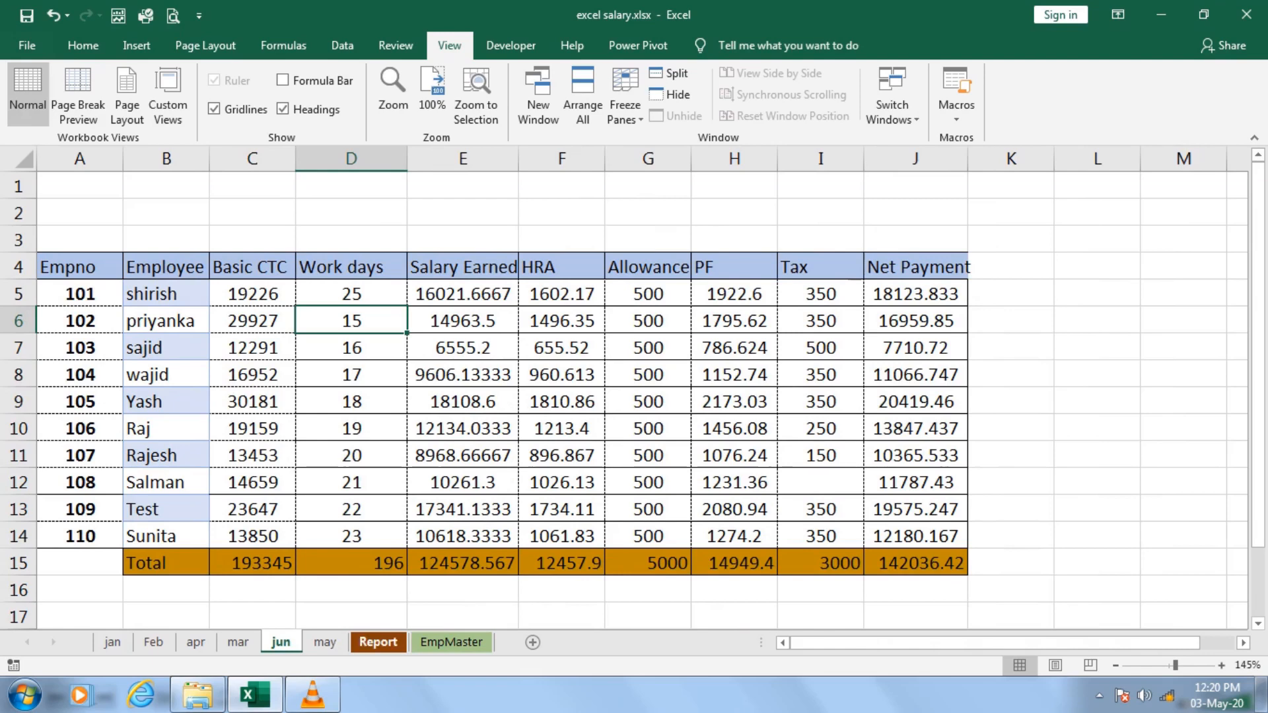
Step: Set the Employee Name in cell C2 of the Report sheet to Total
click(377, 642)
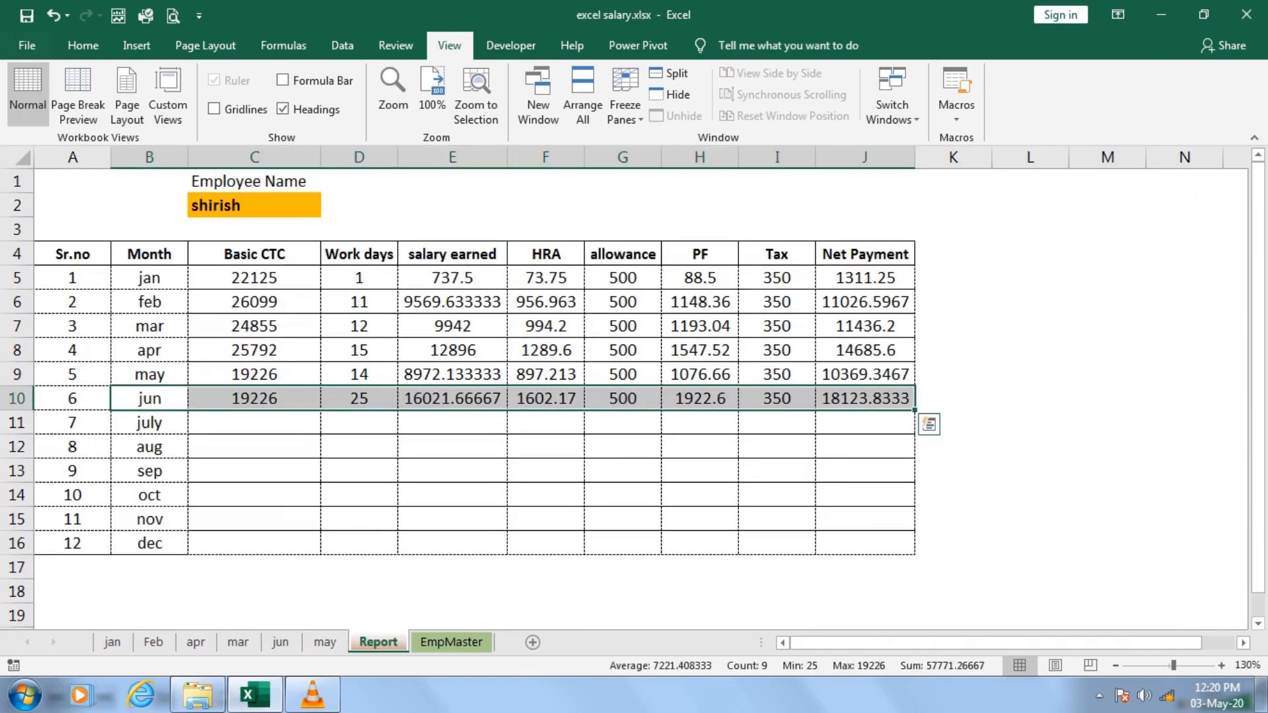
click(254, 204)
text(T)
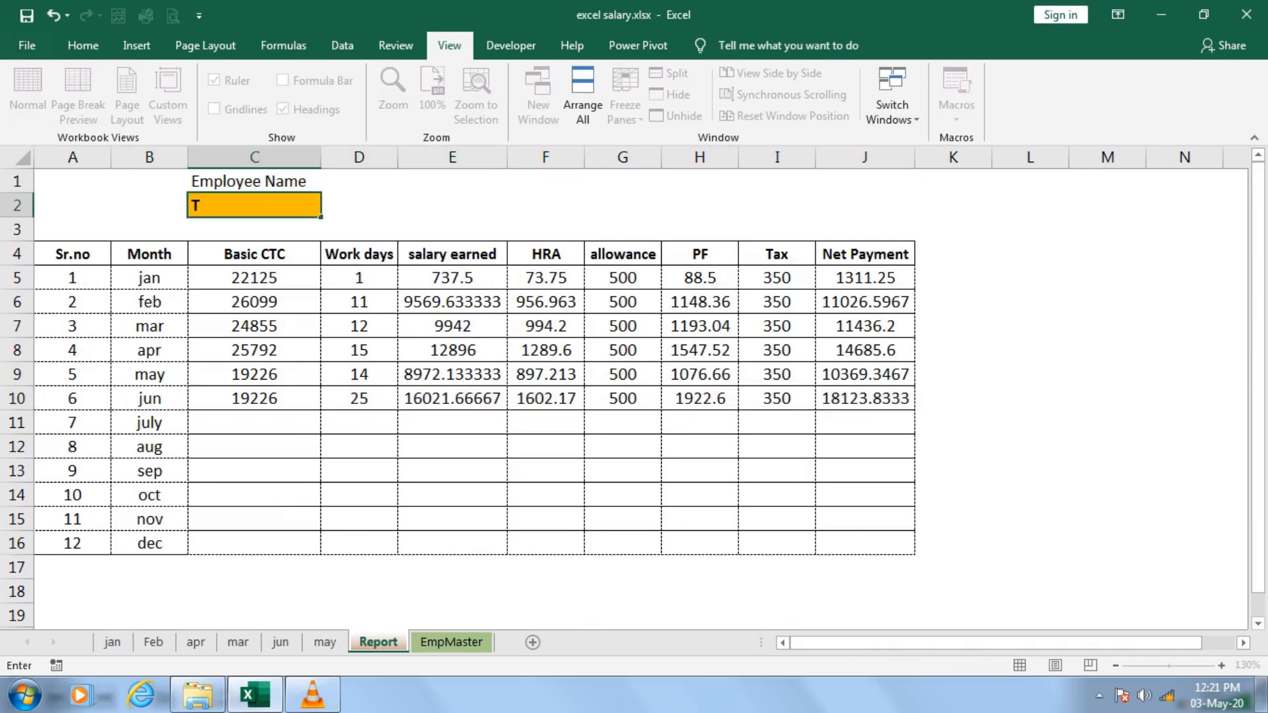
text(otal)
key(Return)
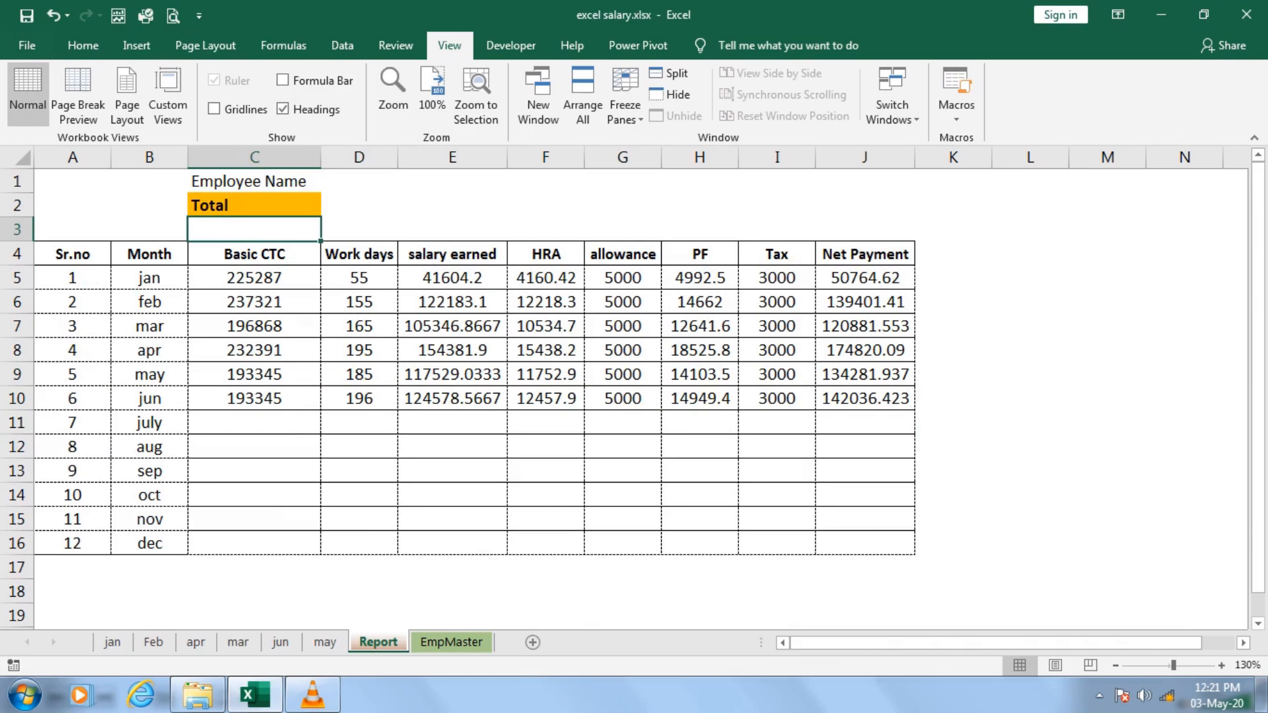
Step: Compare the mar Basic CTC on the Report sheet with the Total row of the mar sheet, looking through the other monthly sheets
drag(147, 326, 255, 326)
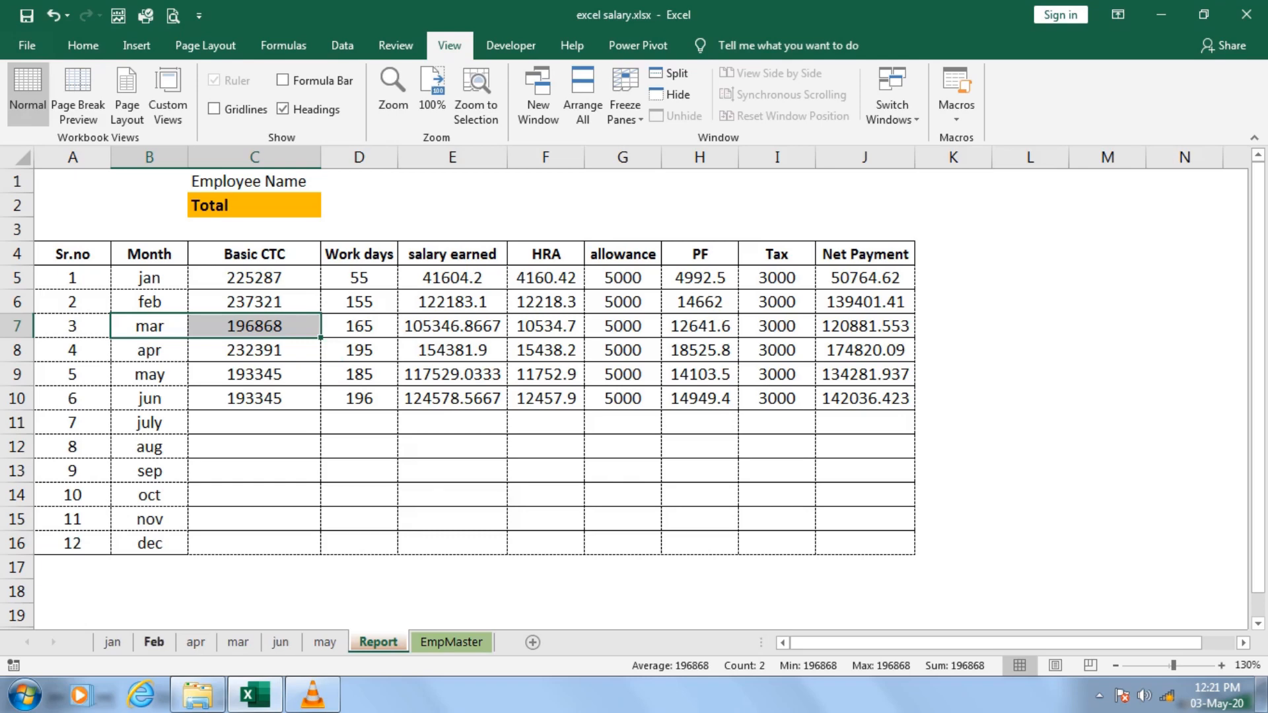
click(196, 642)
click(239, 642)
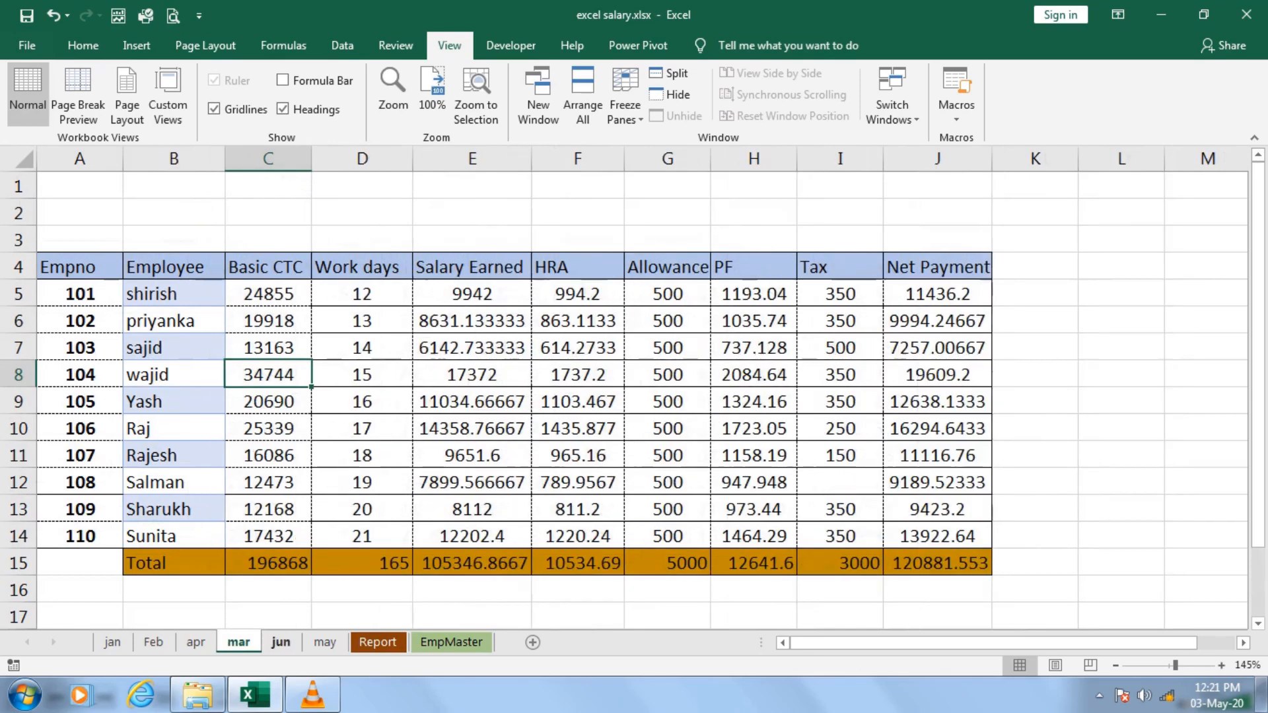
click(324, 642)
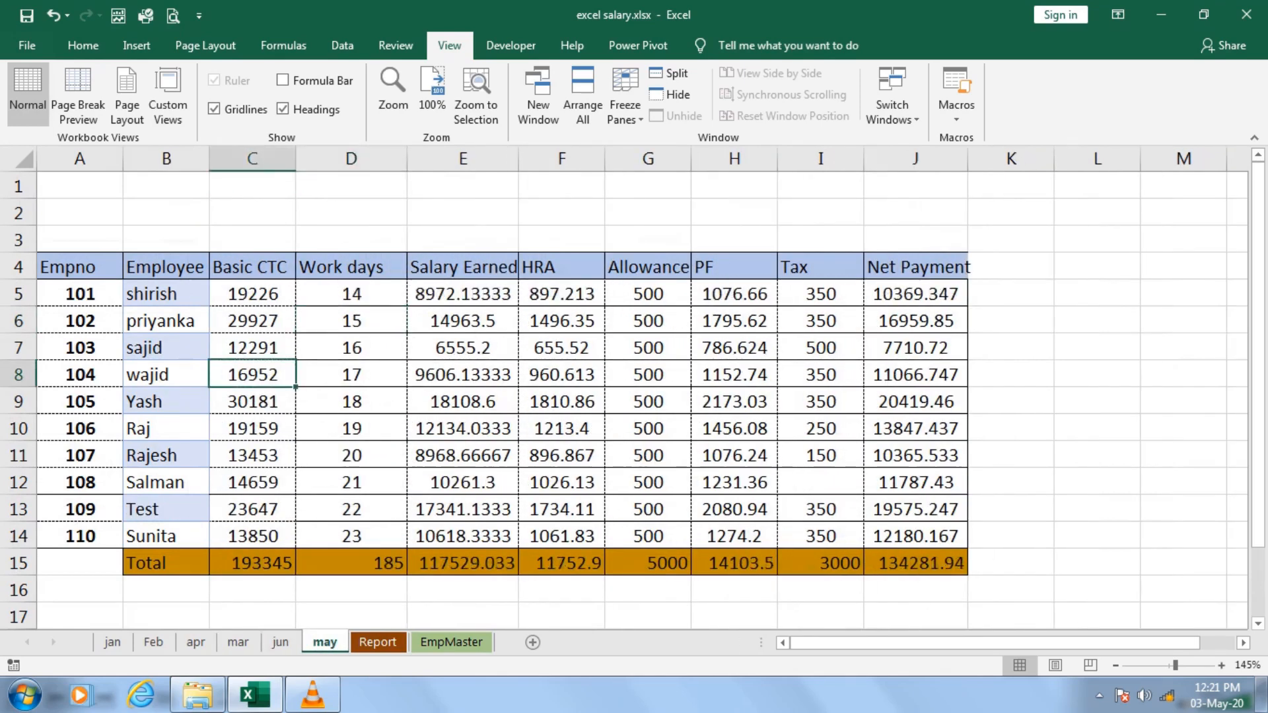
click(378, 641)
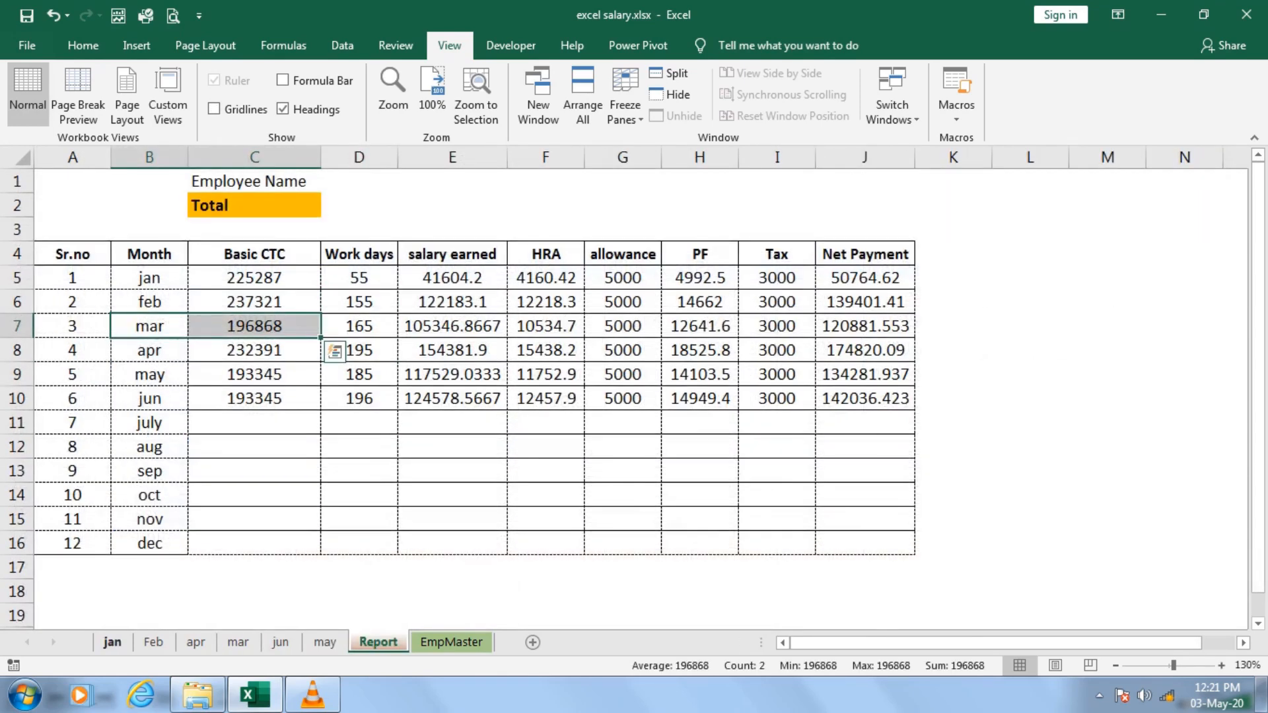
click(112, 642)
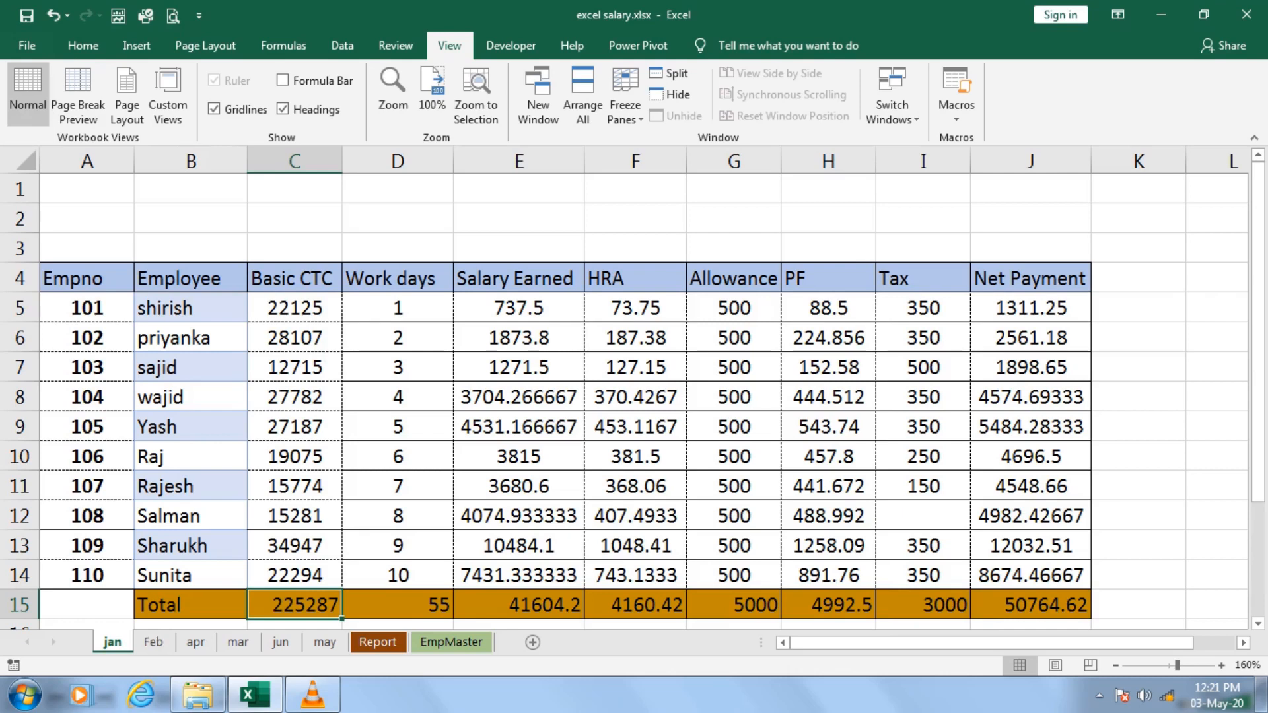
click(153, 642)
click(195, 642)
key(ctrl+Page_Down)
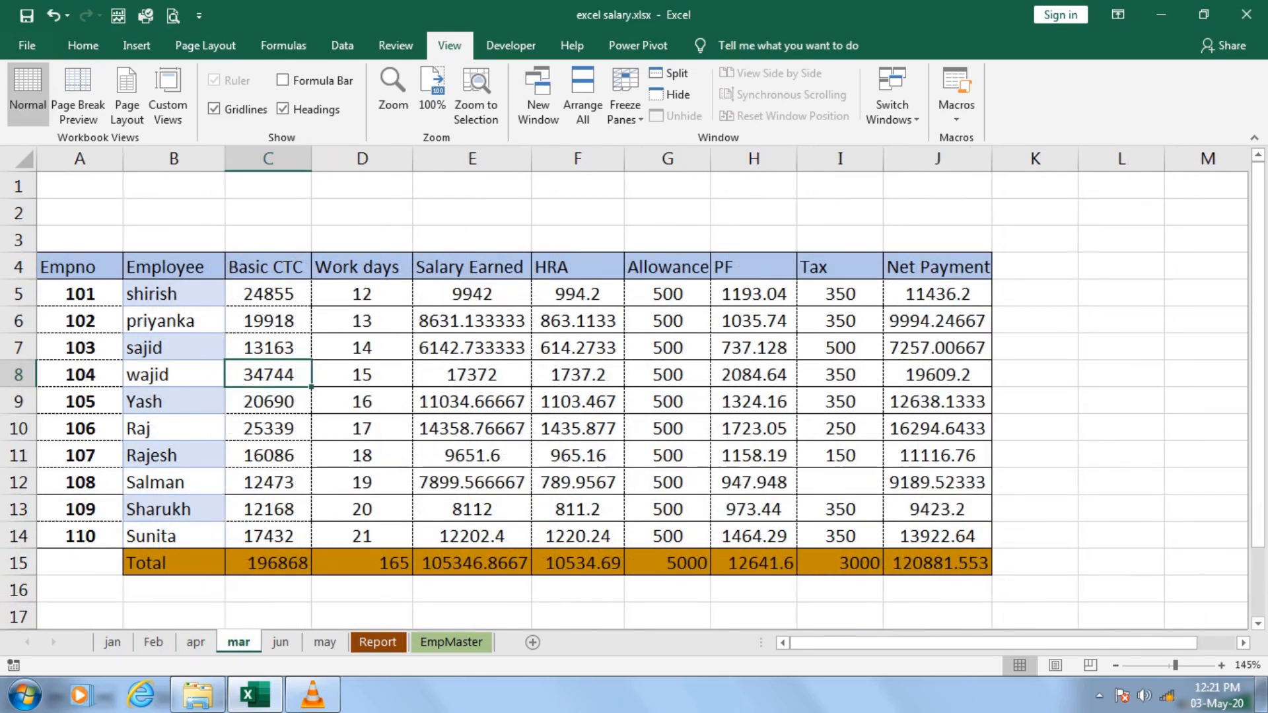
key(ctrl+Down)
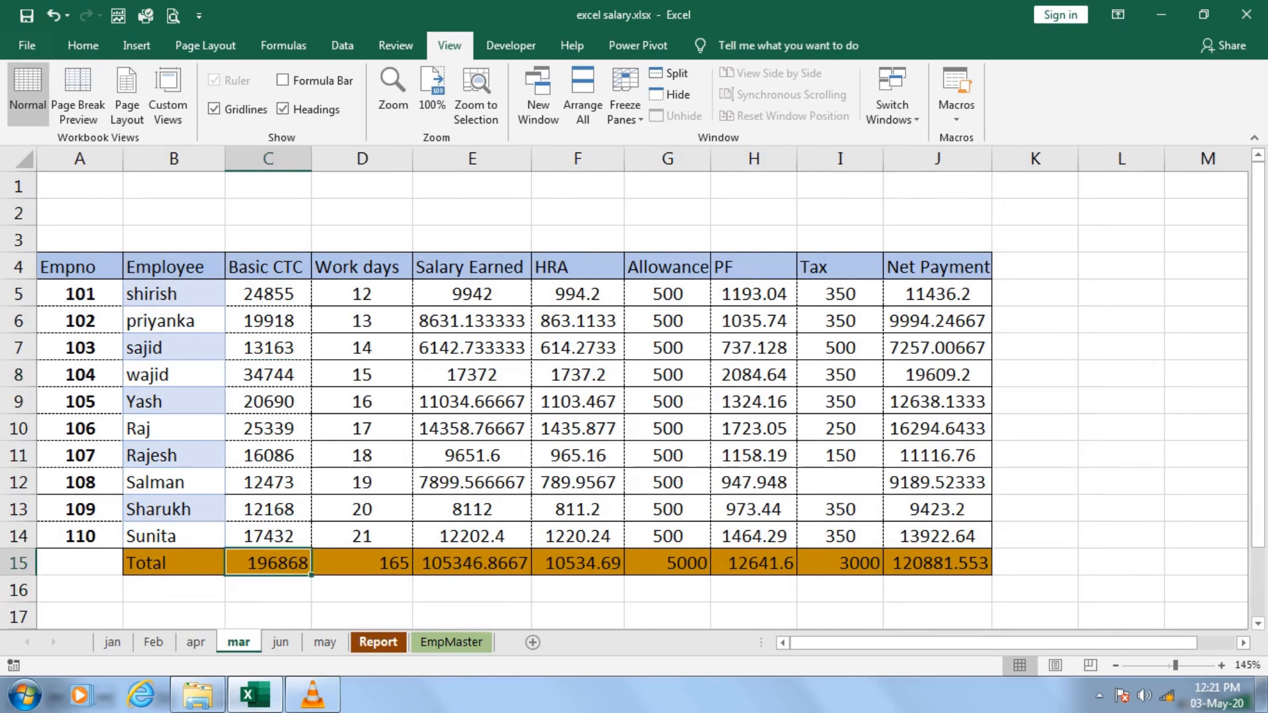
click(378, 642)
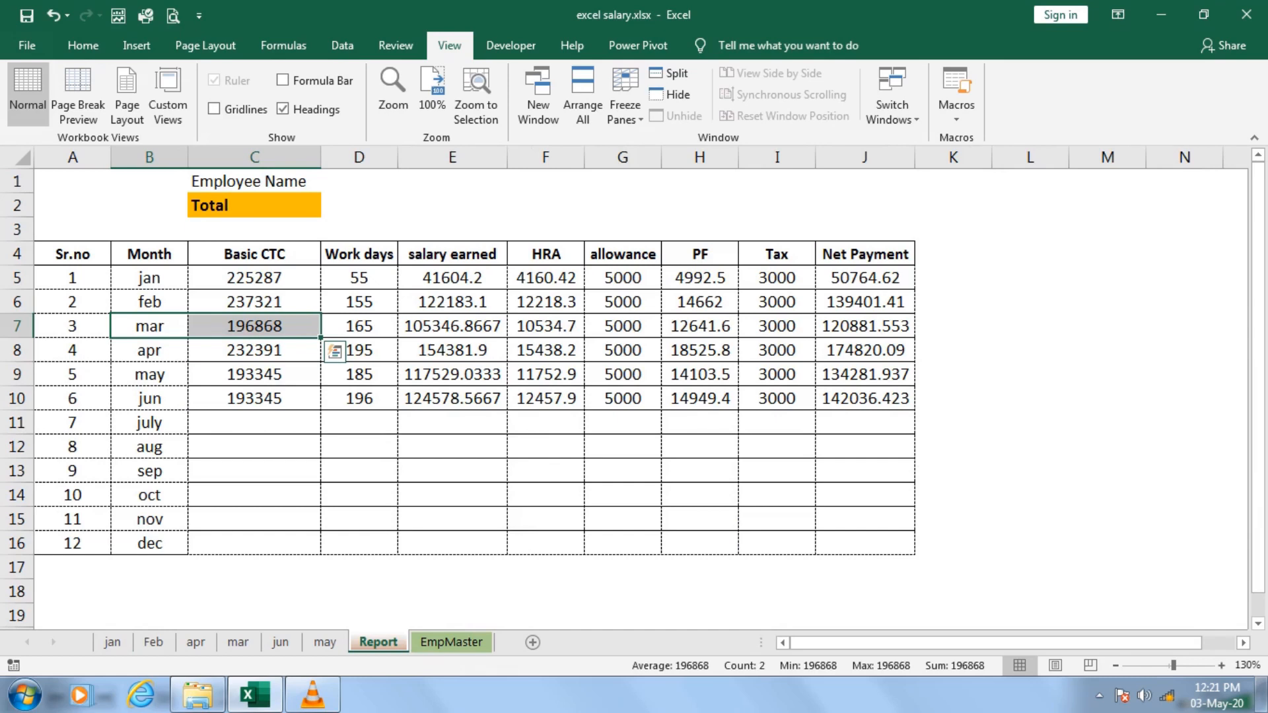
Step: Set the Employee Name in cell C2 of the Report sheet to employee 103's name and replace it with employee 102's name
click(255, 204)
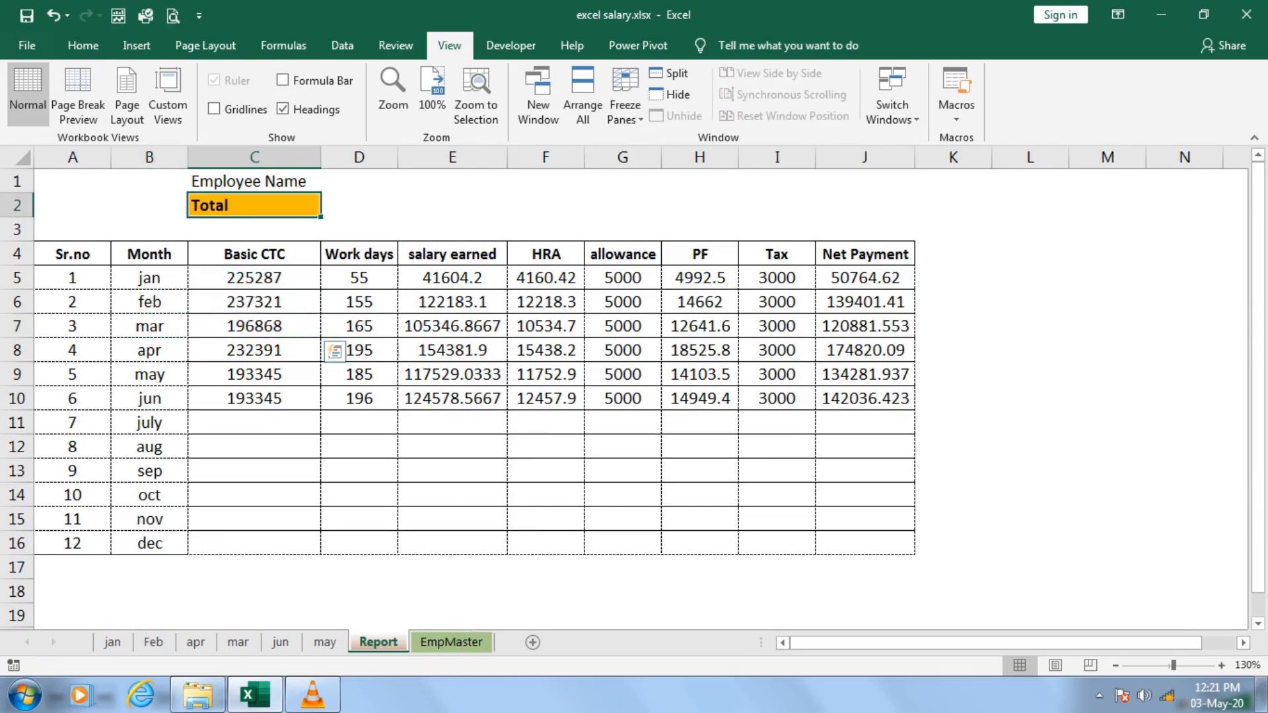
text(sajid)
key(Return)
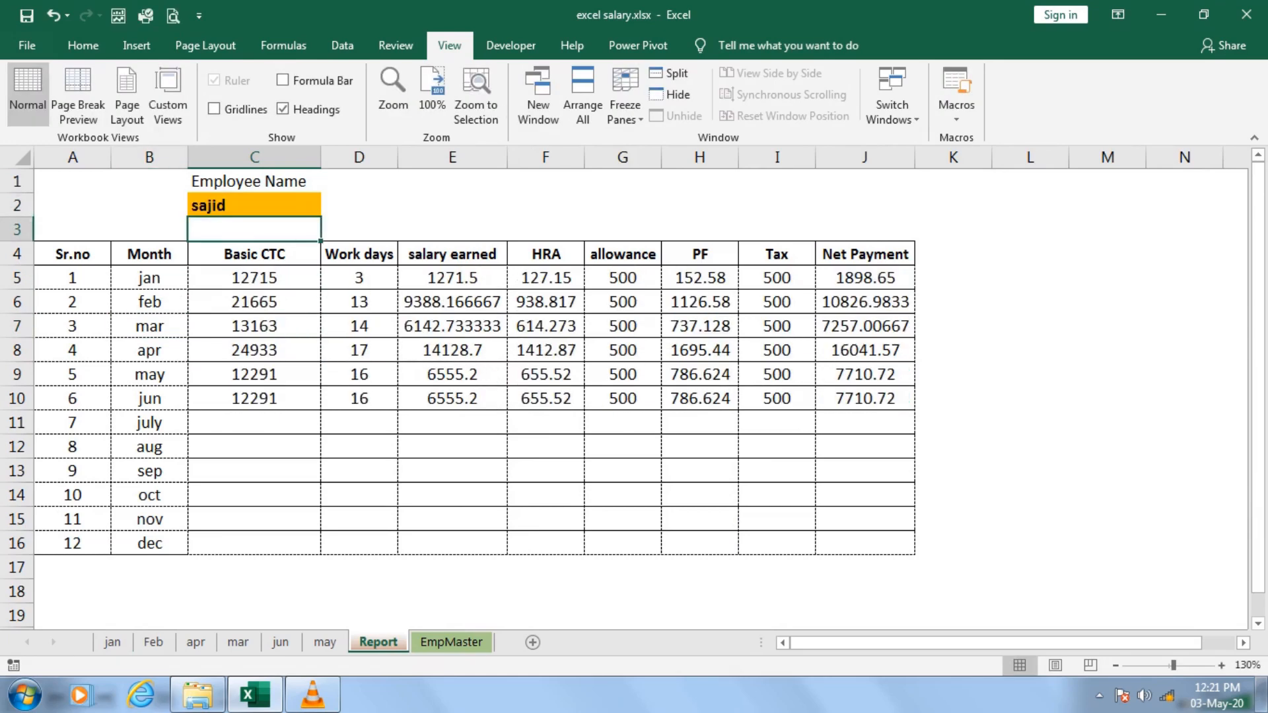
key(Up)
text(p)
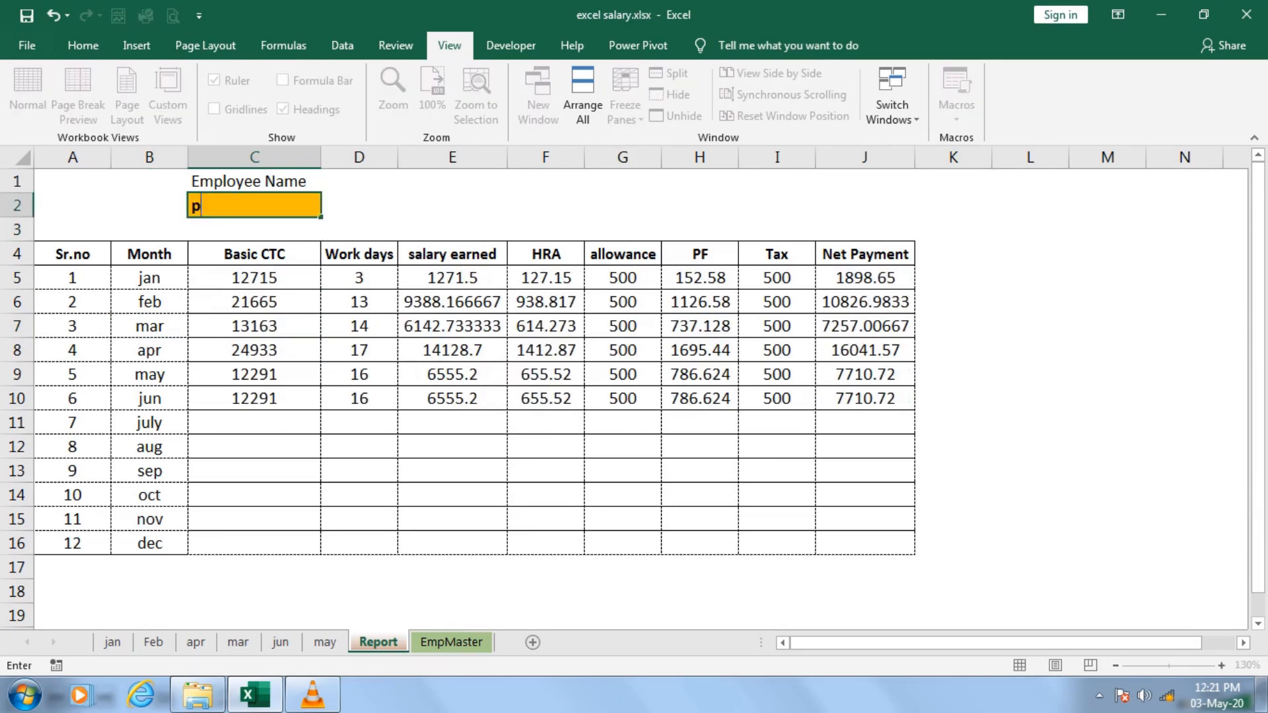
text(riyanka)
key(Return)
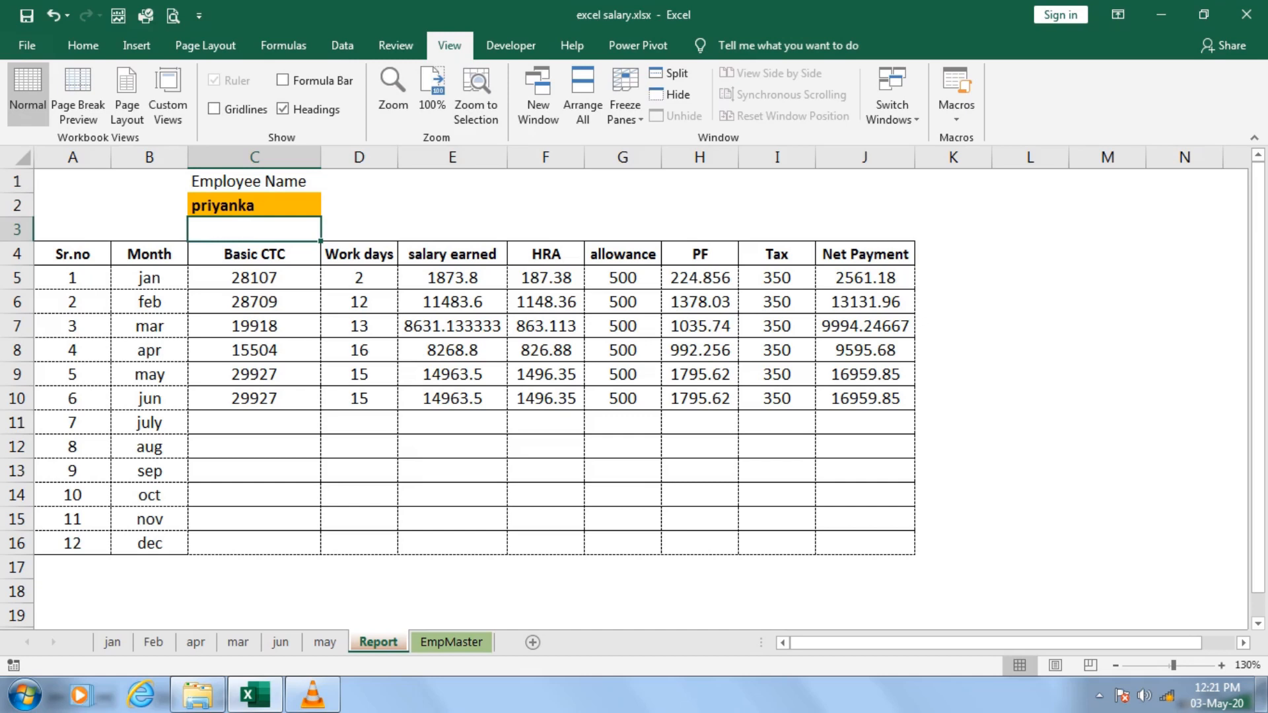
Step: Insert an entire row above the last employee in the EmpMaster list and enter TEST in cell A14
click(452, 641)
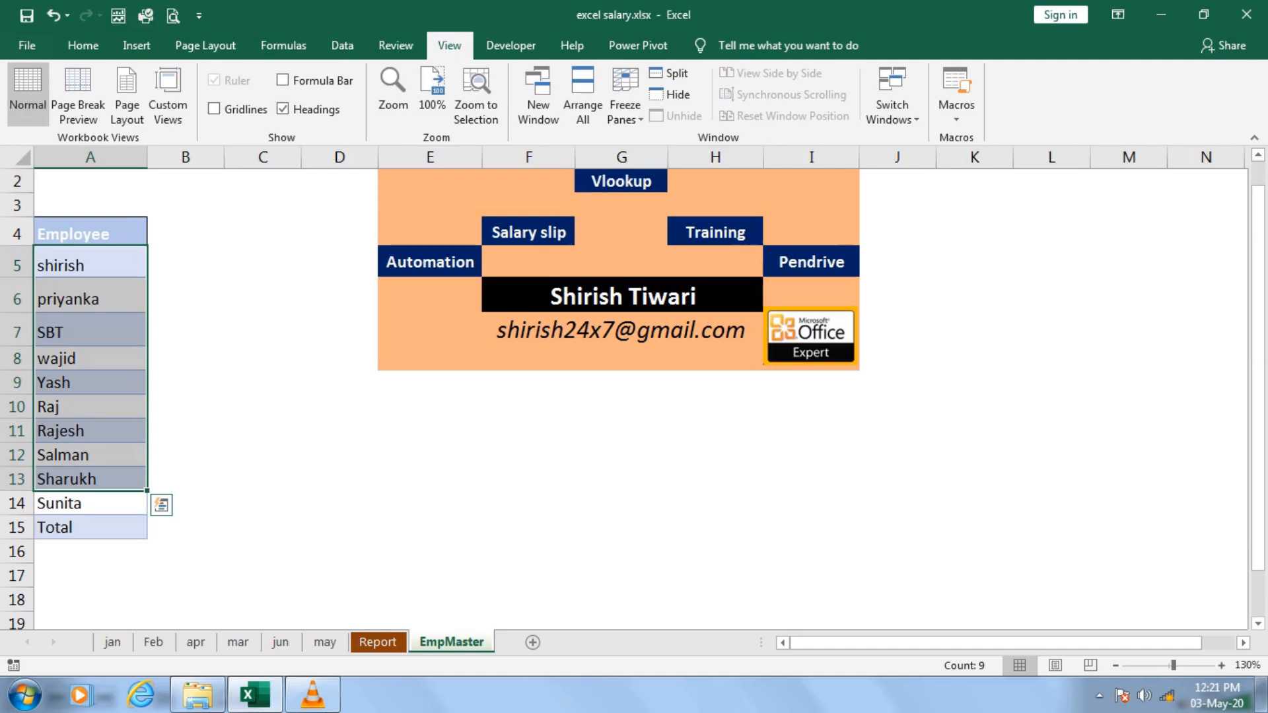
click(90, 406)
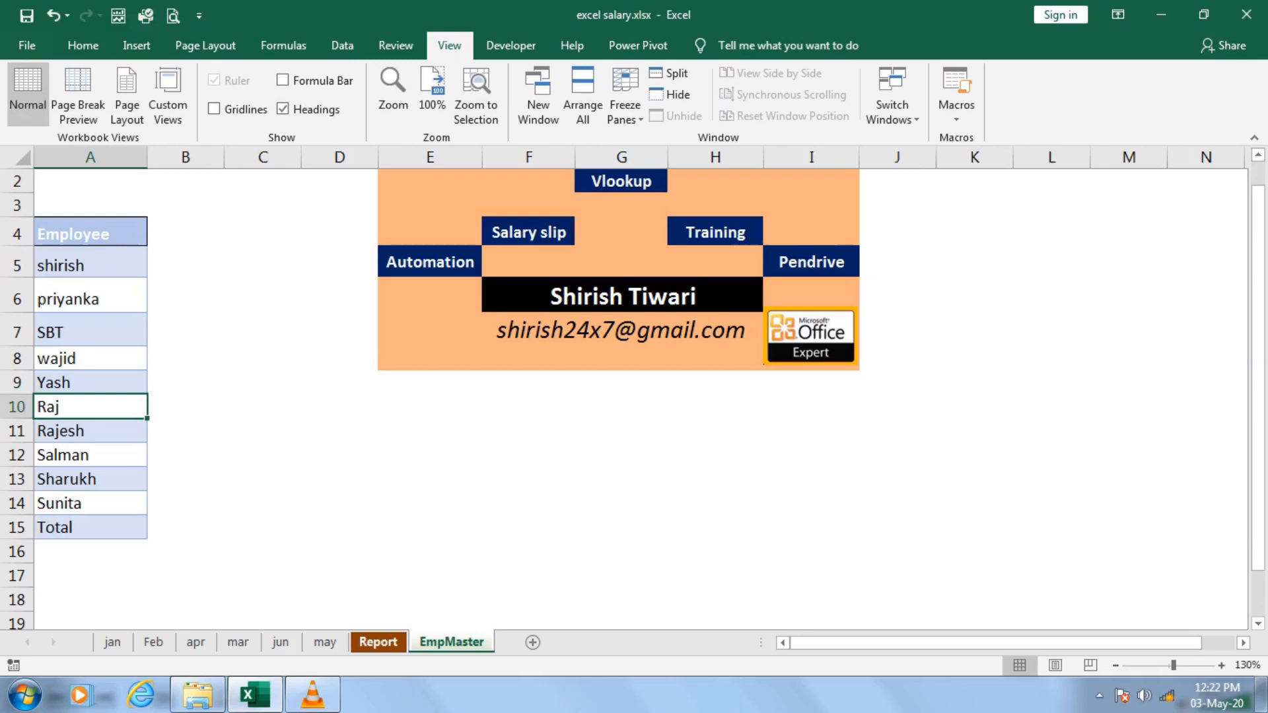
click(90, 503)
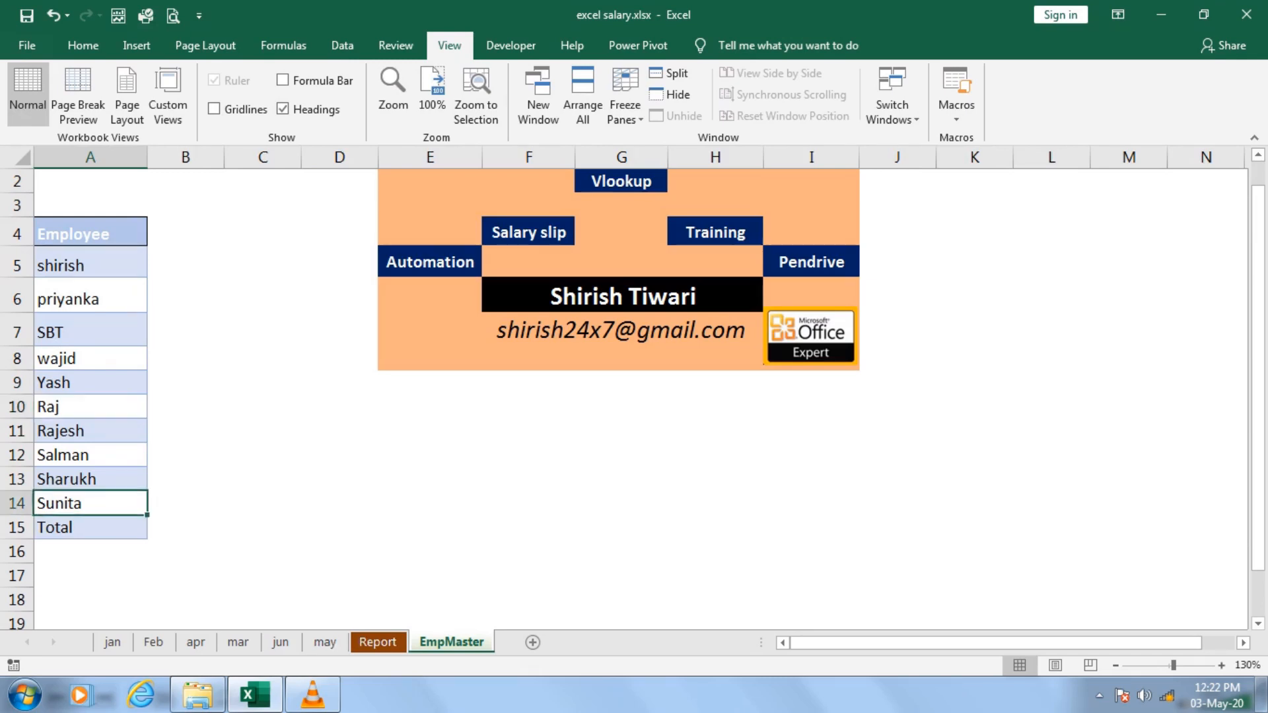
key(ctrl+shift+plus)
key(r)
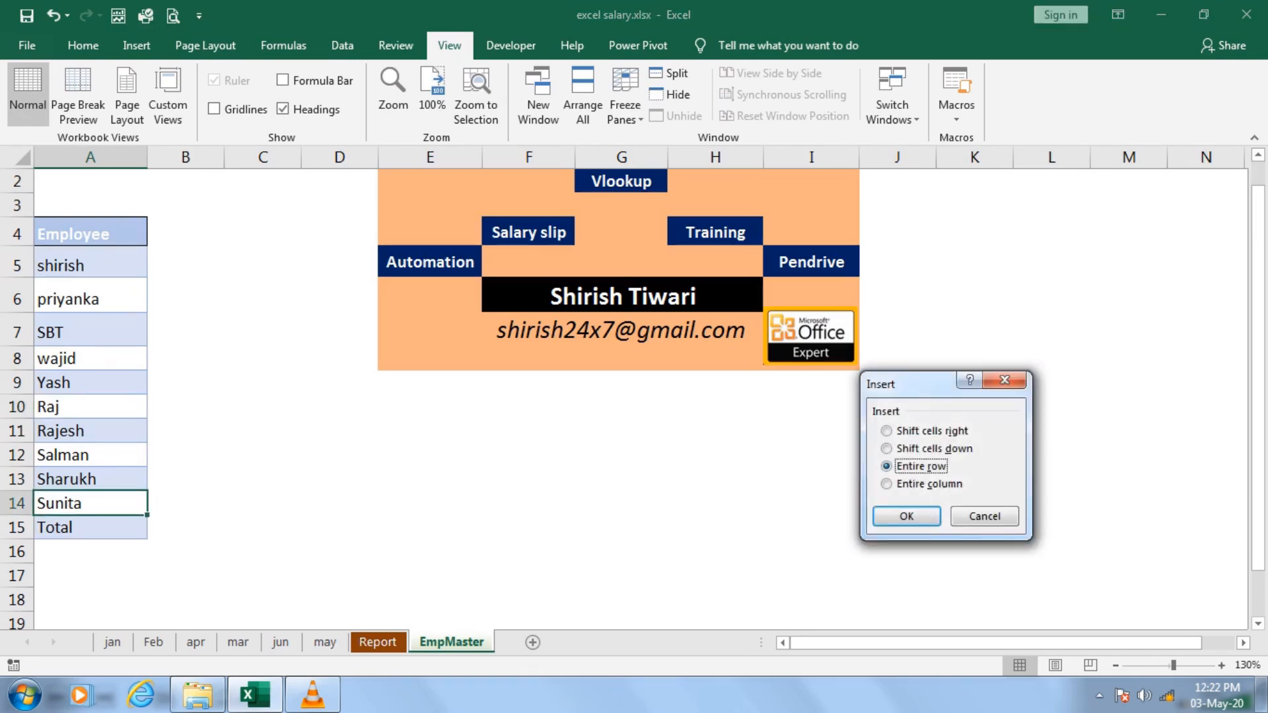
key(Return)
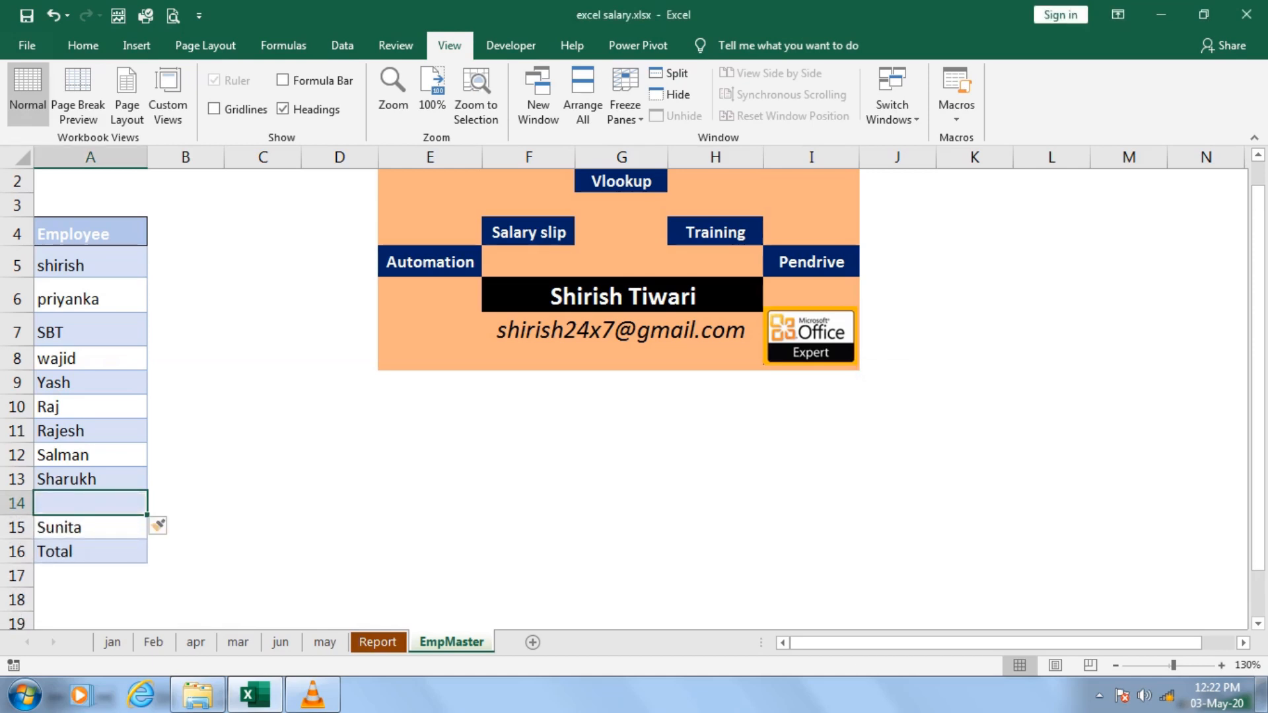
text(TESt)
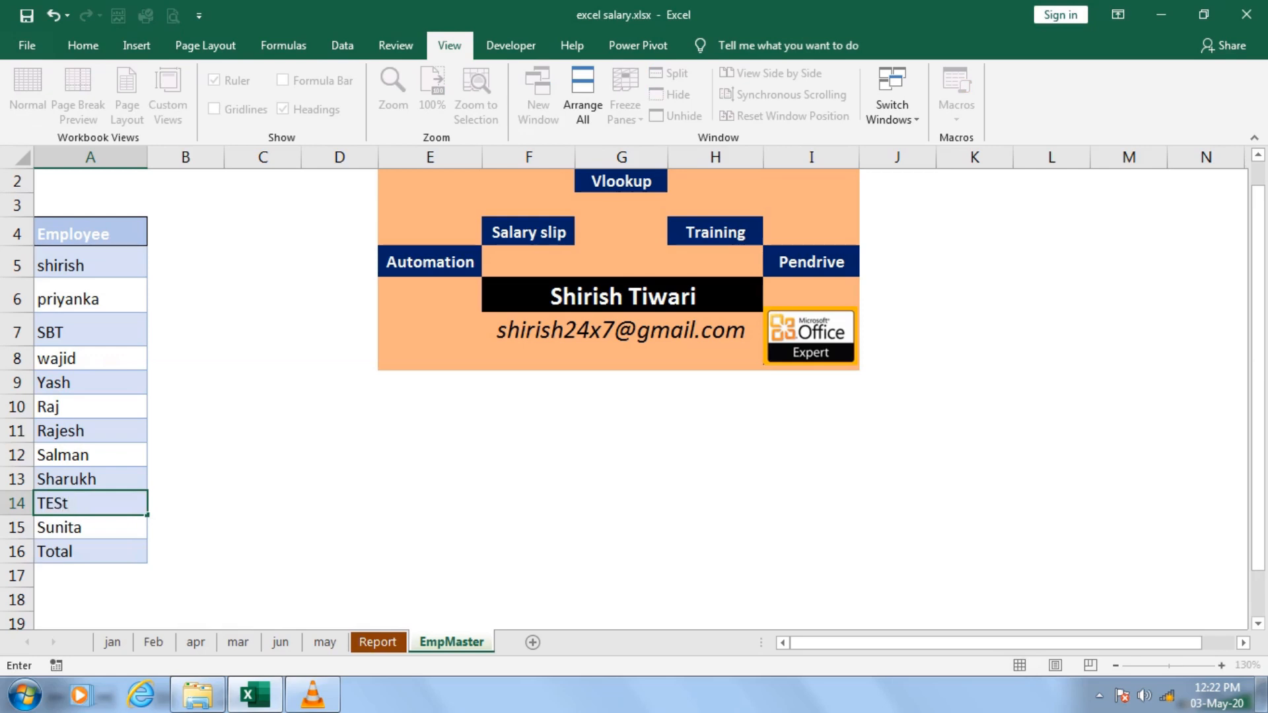
key(BackSpace)
text(T)
click(262, 527)
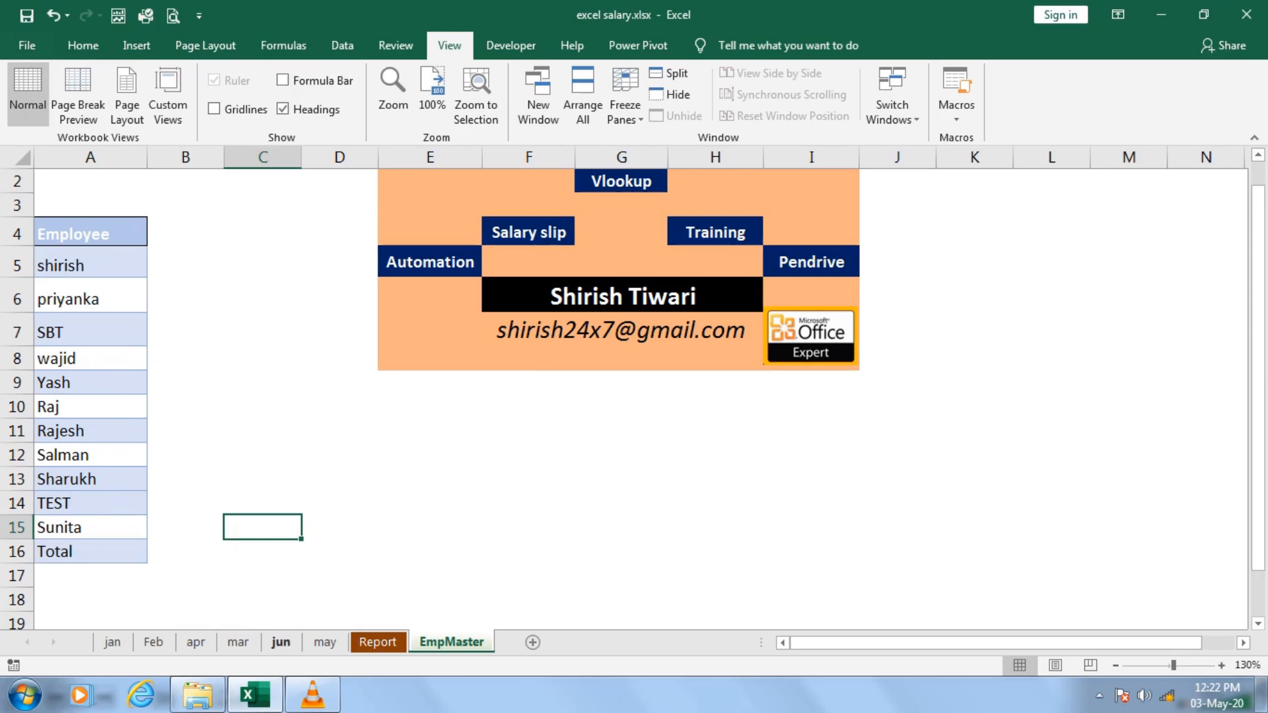
Step: Create a copy of the jun sheet placed before jun and rename the copy as july
click(281, 642)
right_click(280, 642)
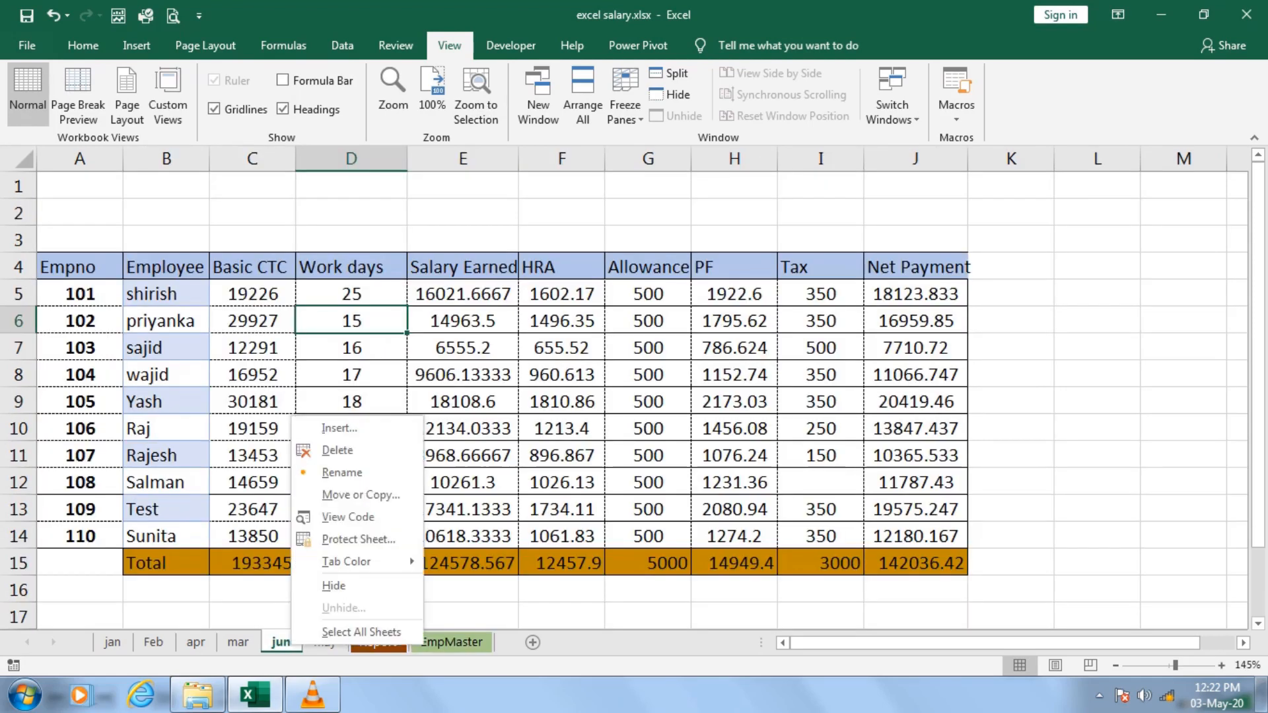
click(360, 495)
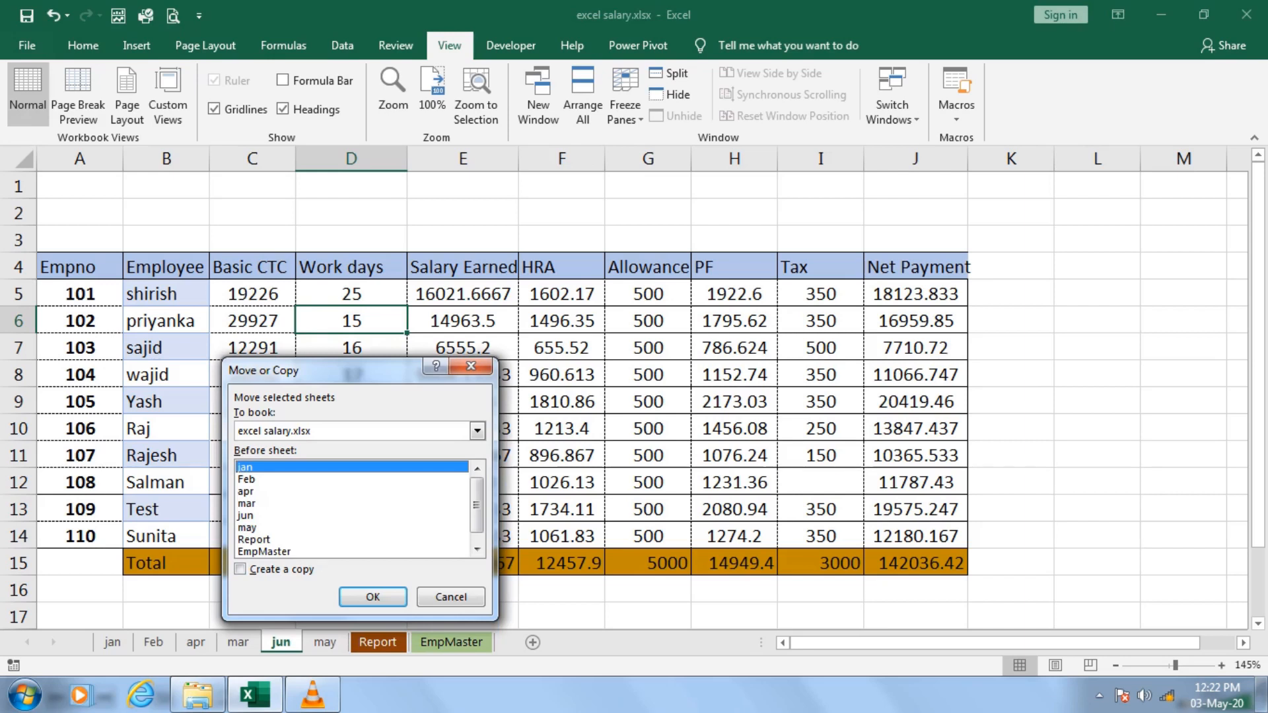
click(245, 515)
click(240, 568)
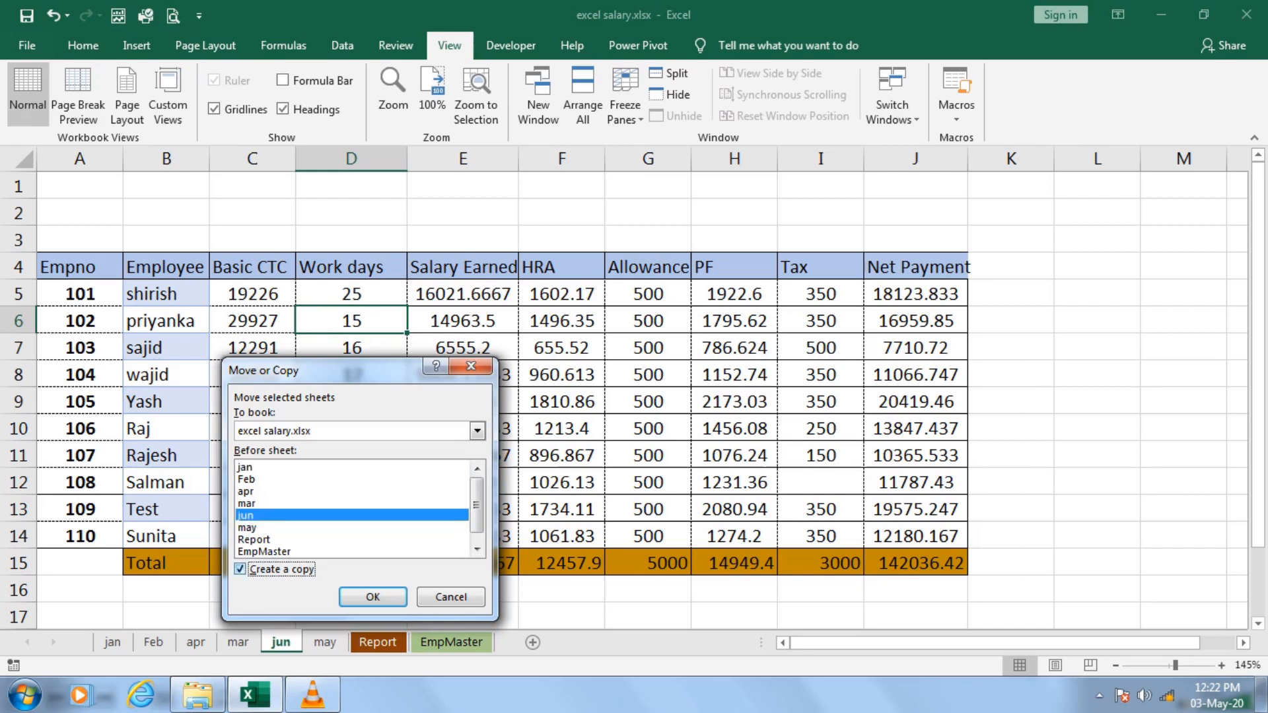
click(373, 596)
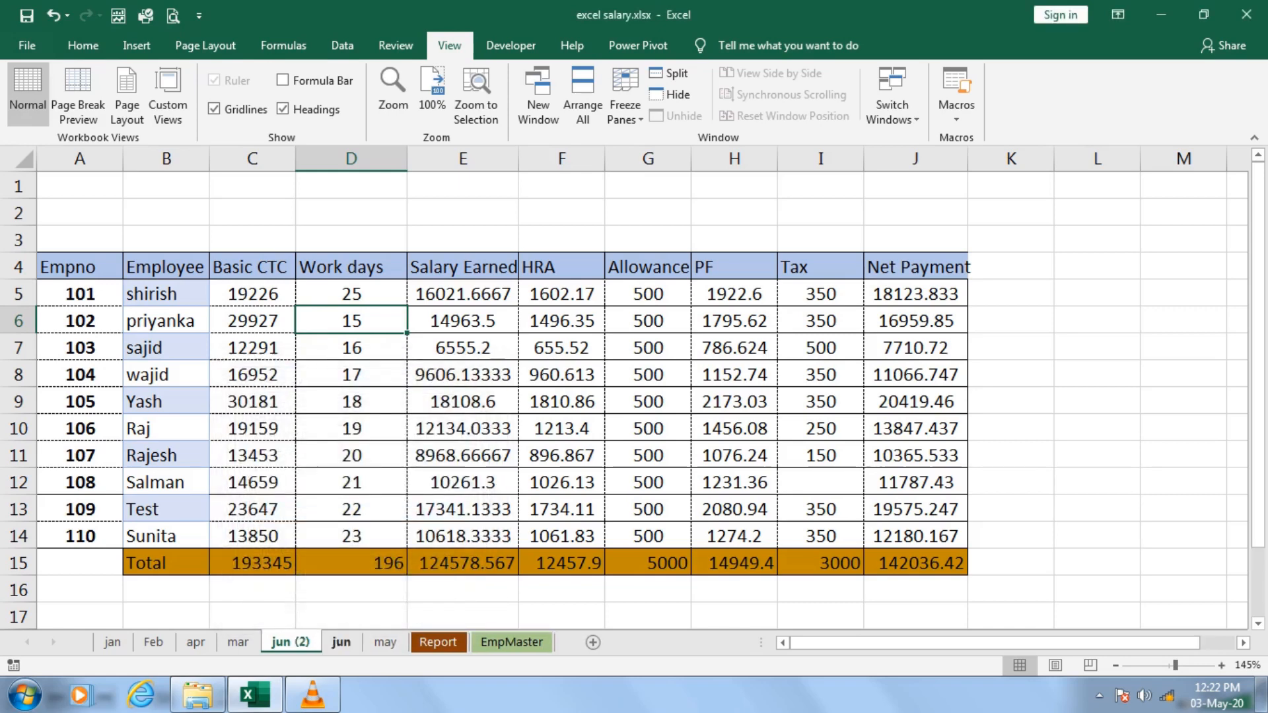
text(july)
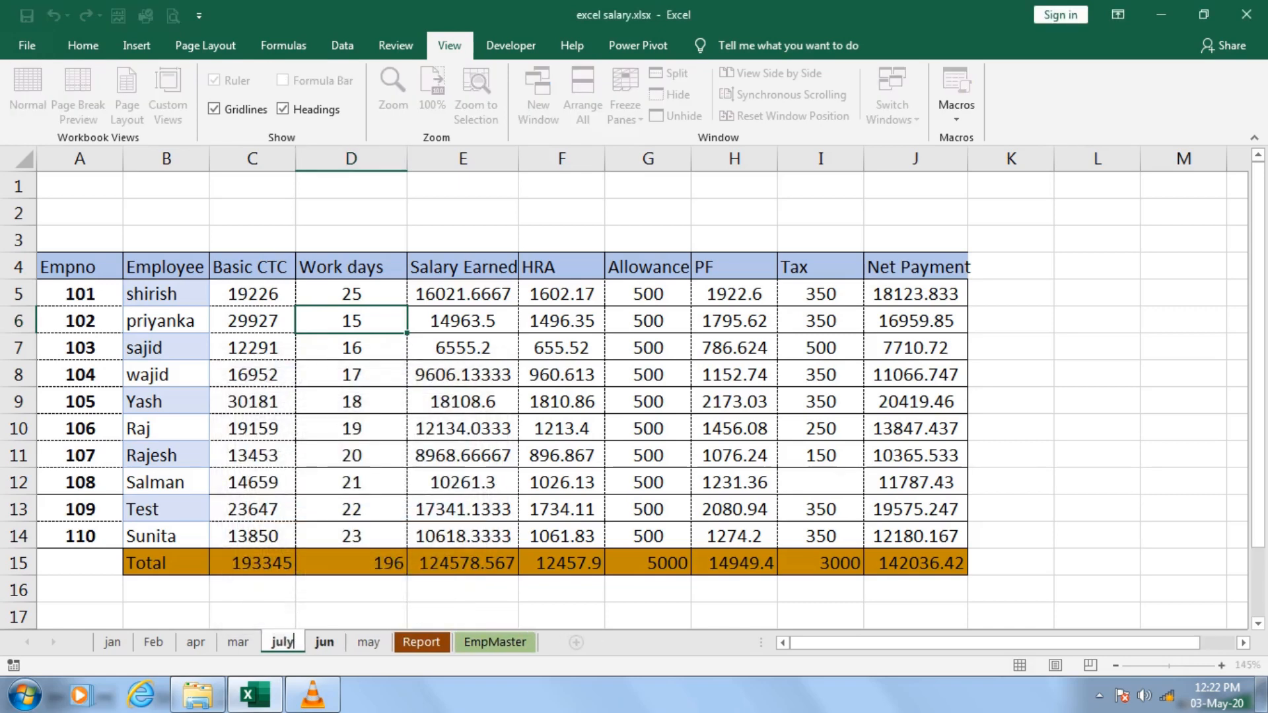
key(Return)
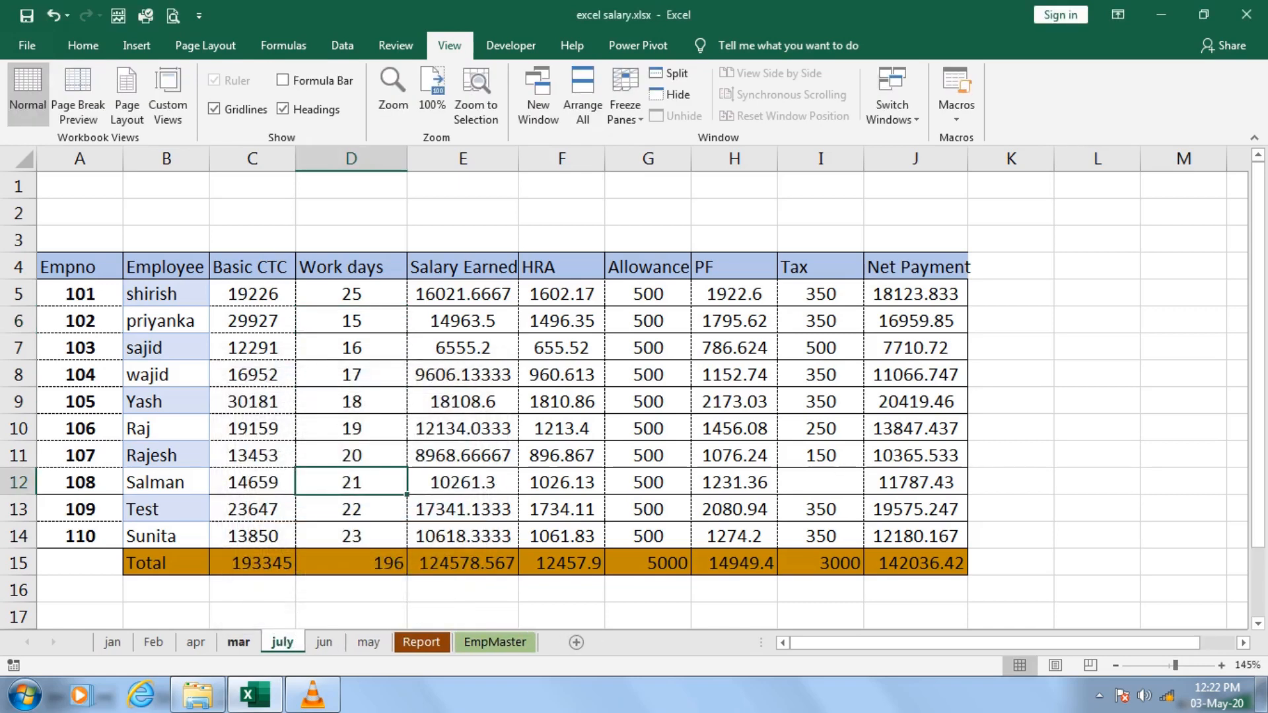
Step: Replace the name of employee 106 with Test on the july sheet and return to the Report sheet
click(166, 428)
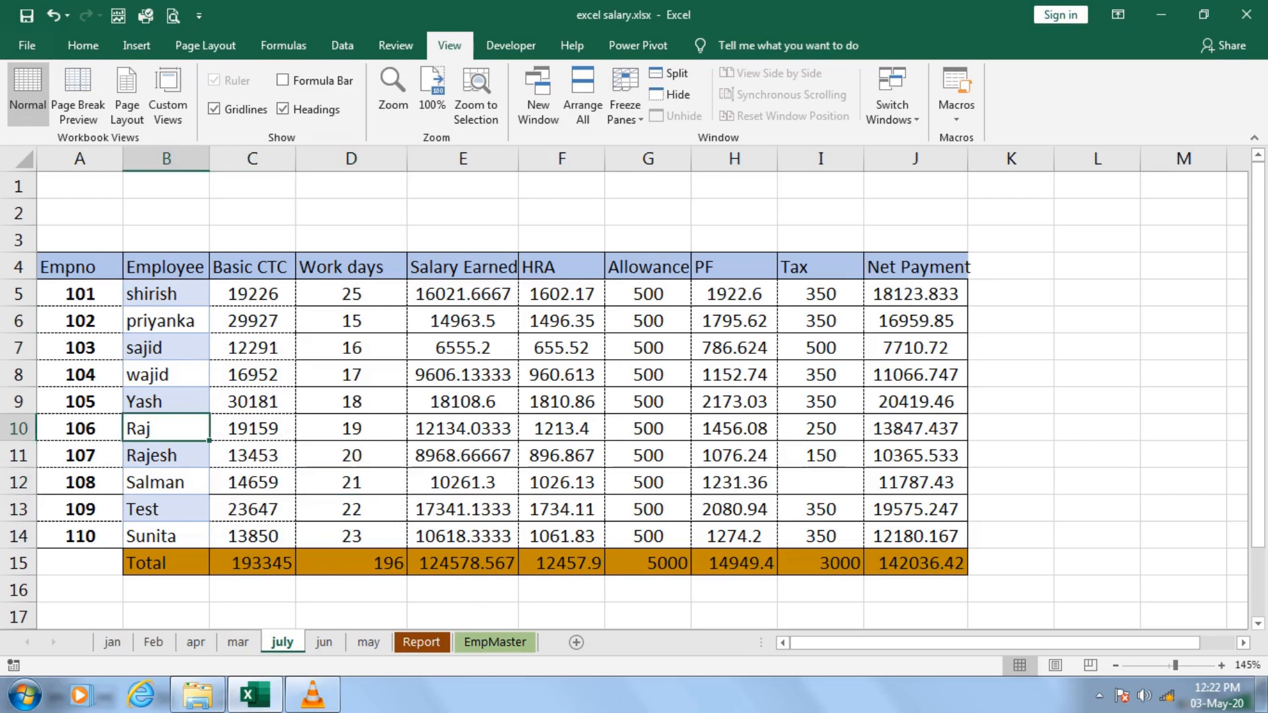
text(Test)
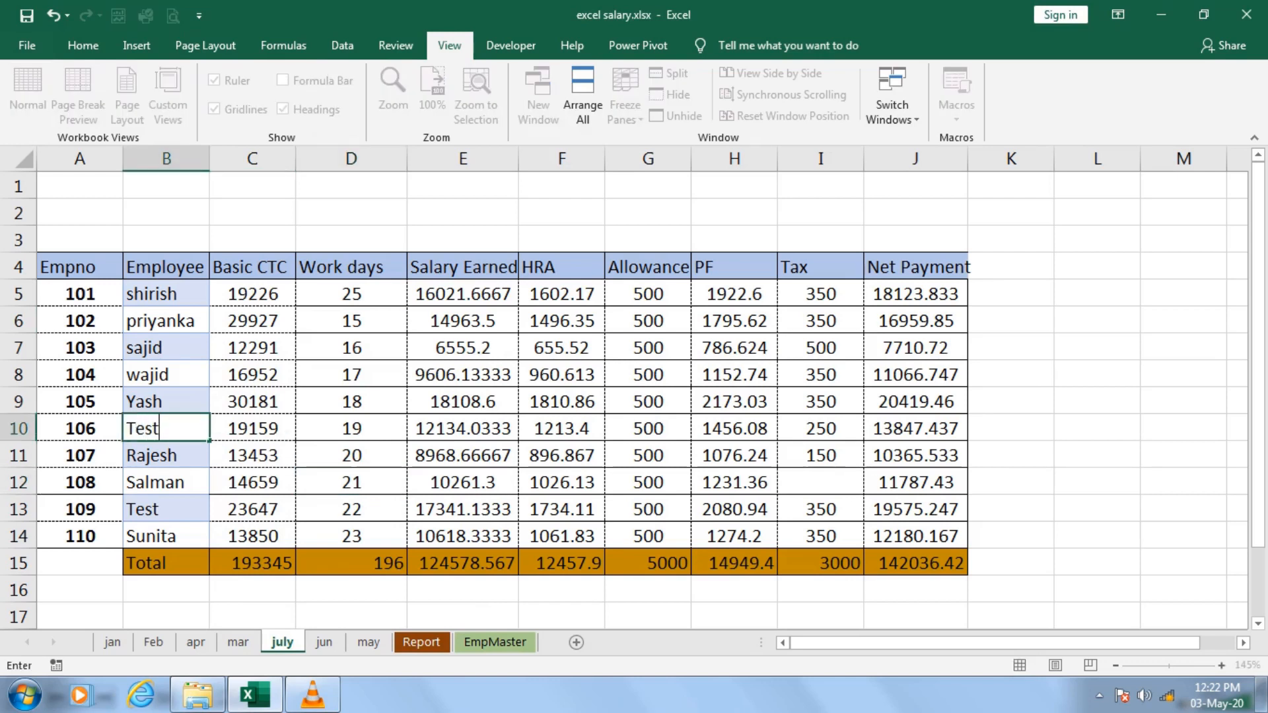
click(253, 455)
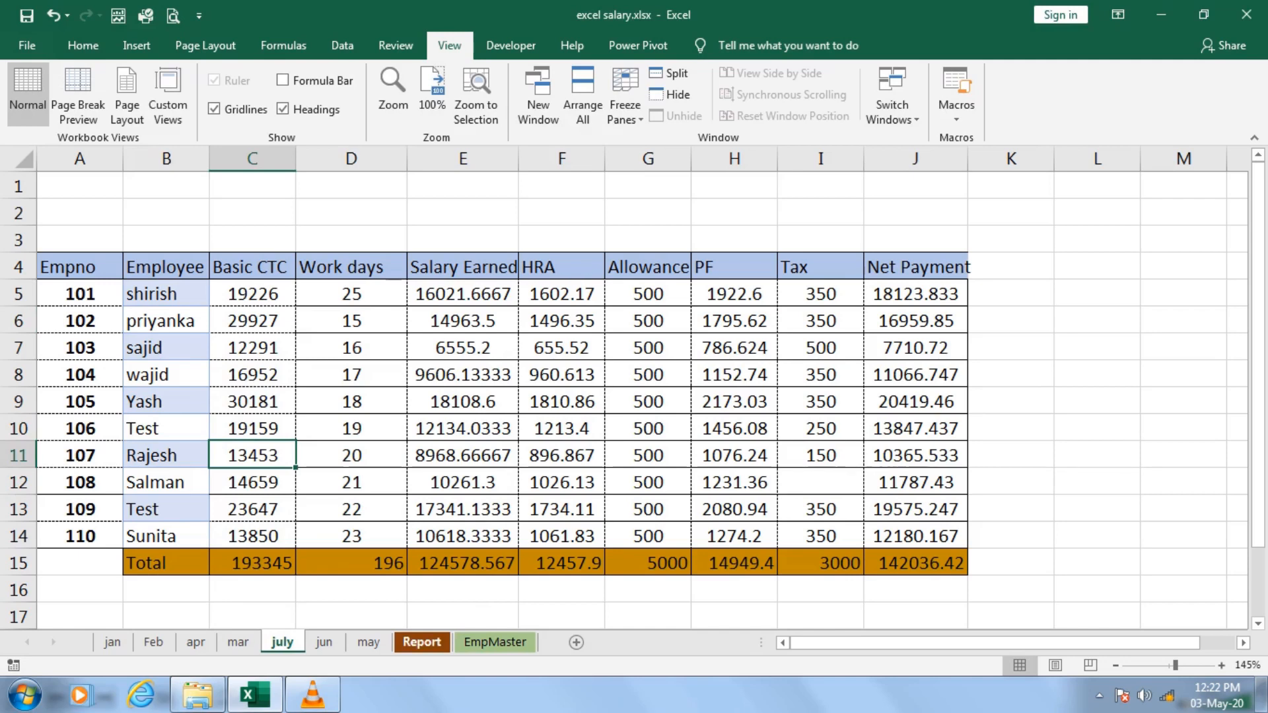
click(420, 642)
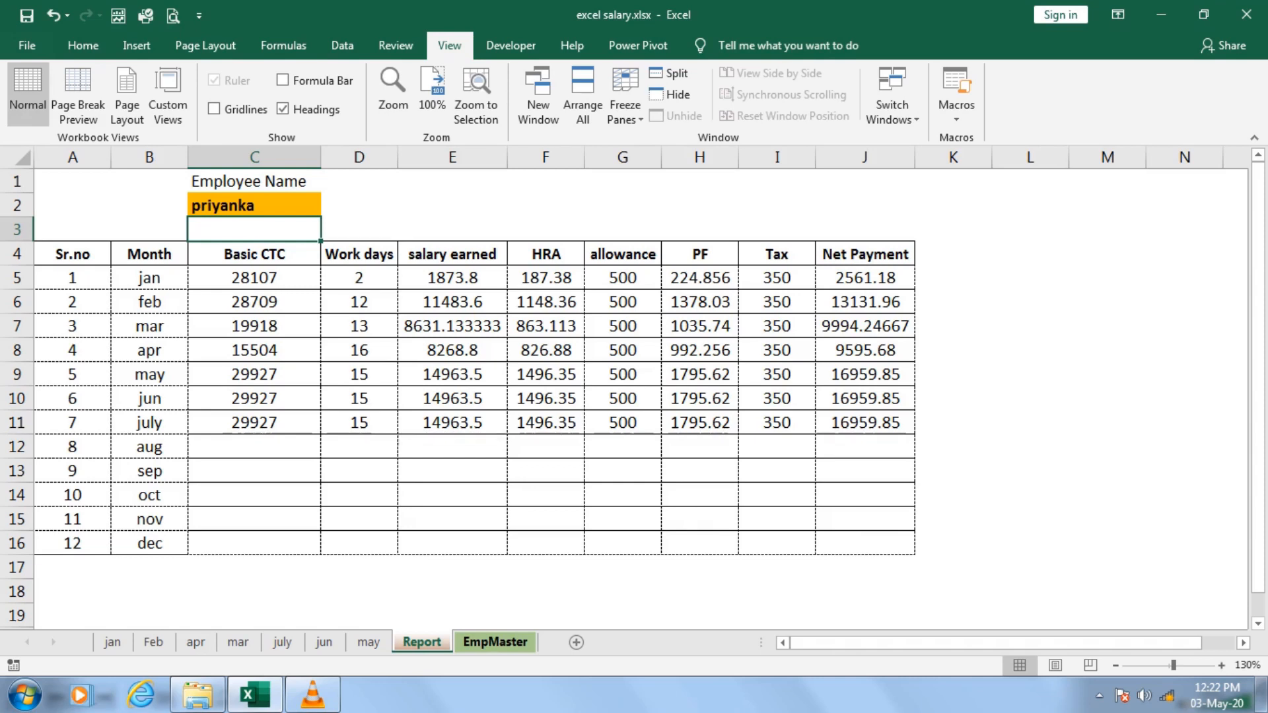
Step: Check the TEST entry in the EmpMaster list and set the Employee Name in cell C2 of the Report sheet to test
key(ctrl+Page_Down)
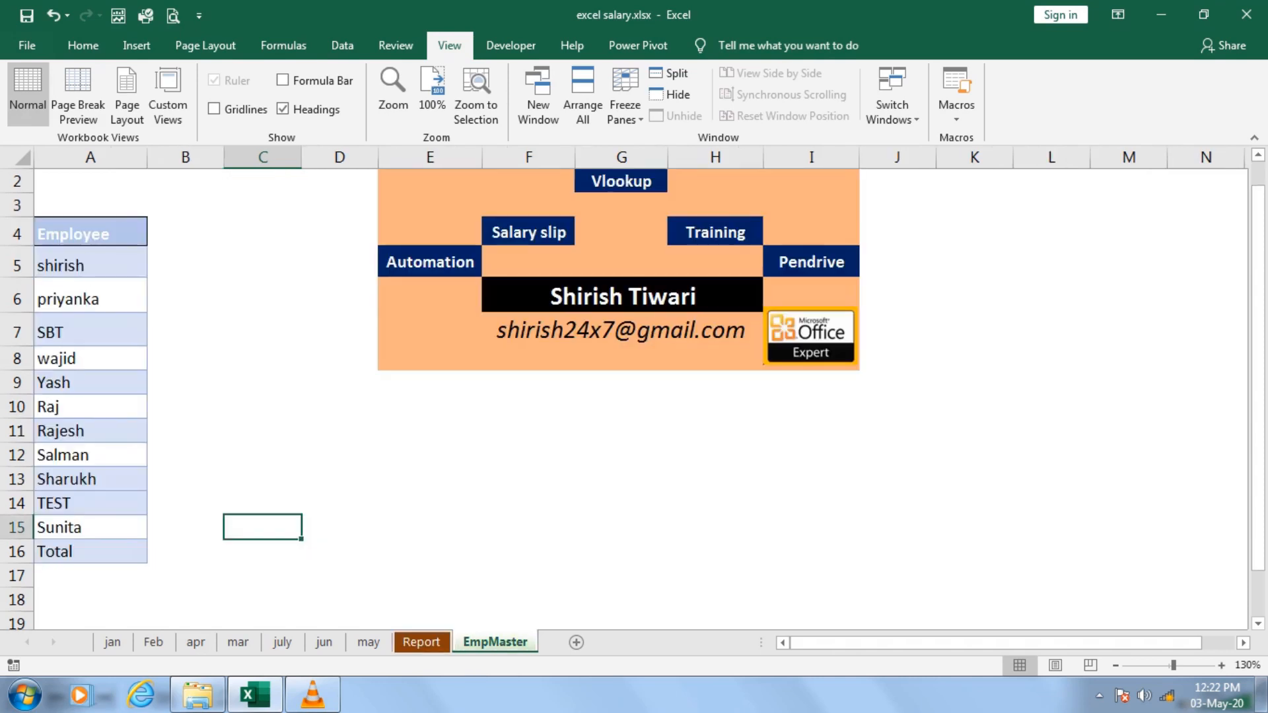
click(90, 503)
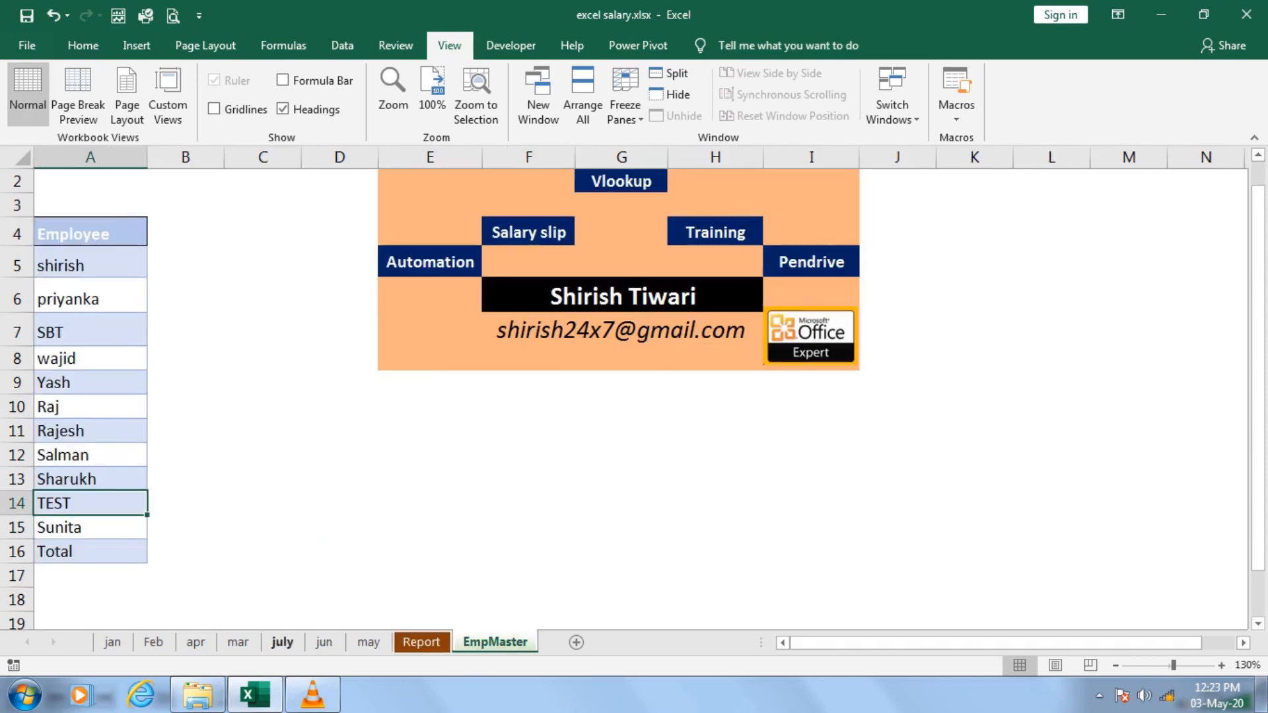
click(421, 642)
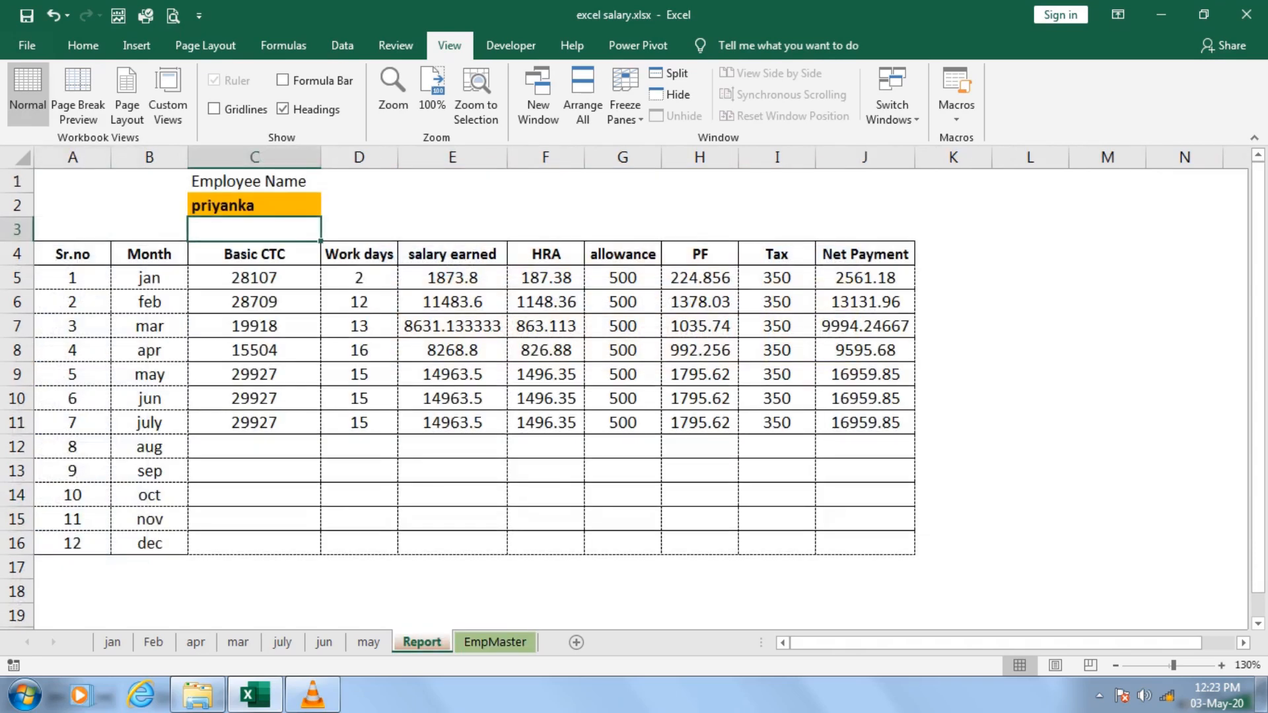
click(254, 205)
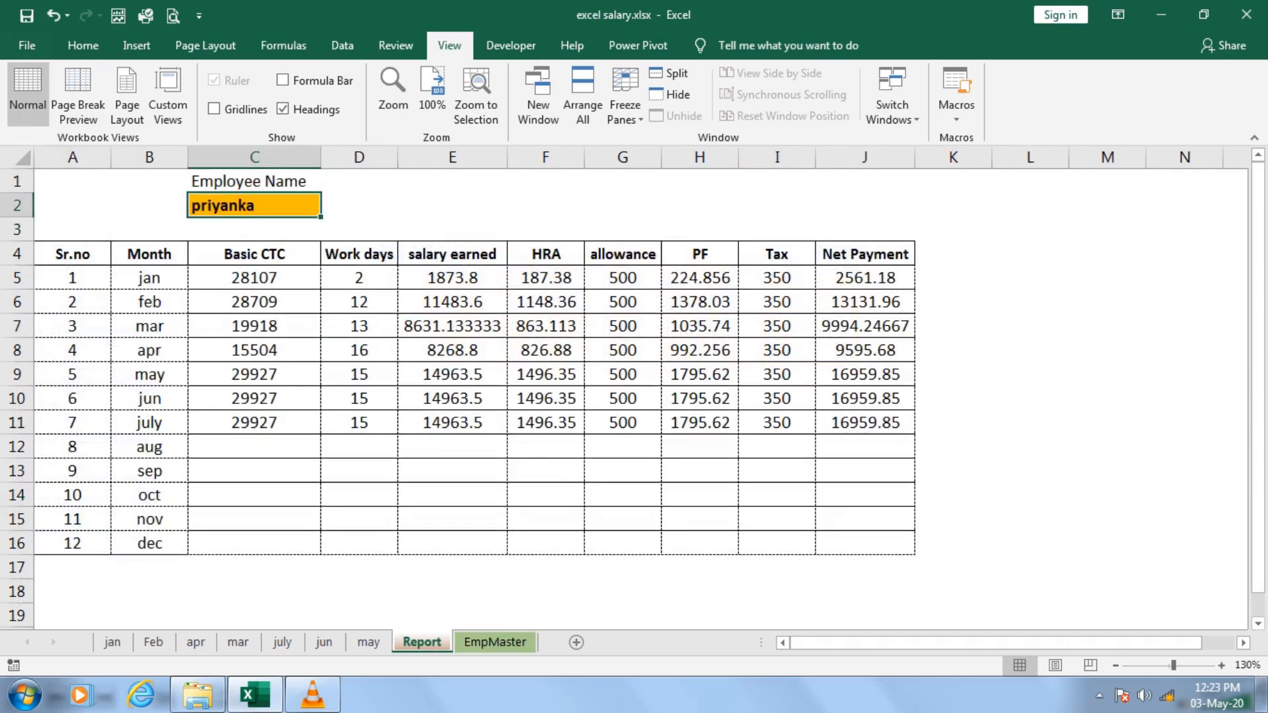
text(test)
key(Return)
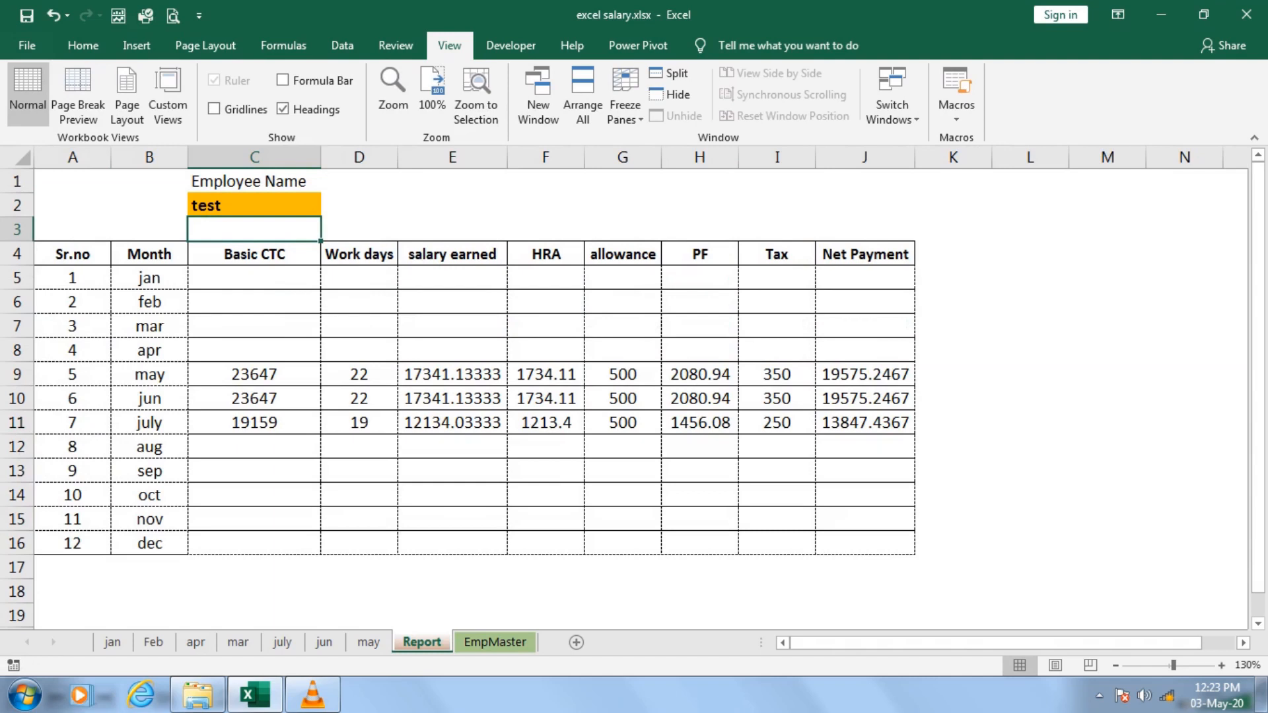
Step: Examine the may and jun rows for the test employee on the Report sheet
click(149, 373)
drag(149, 374, 254, 374)
click(149, 398)
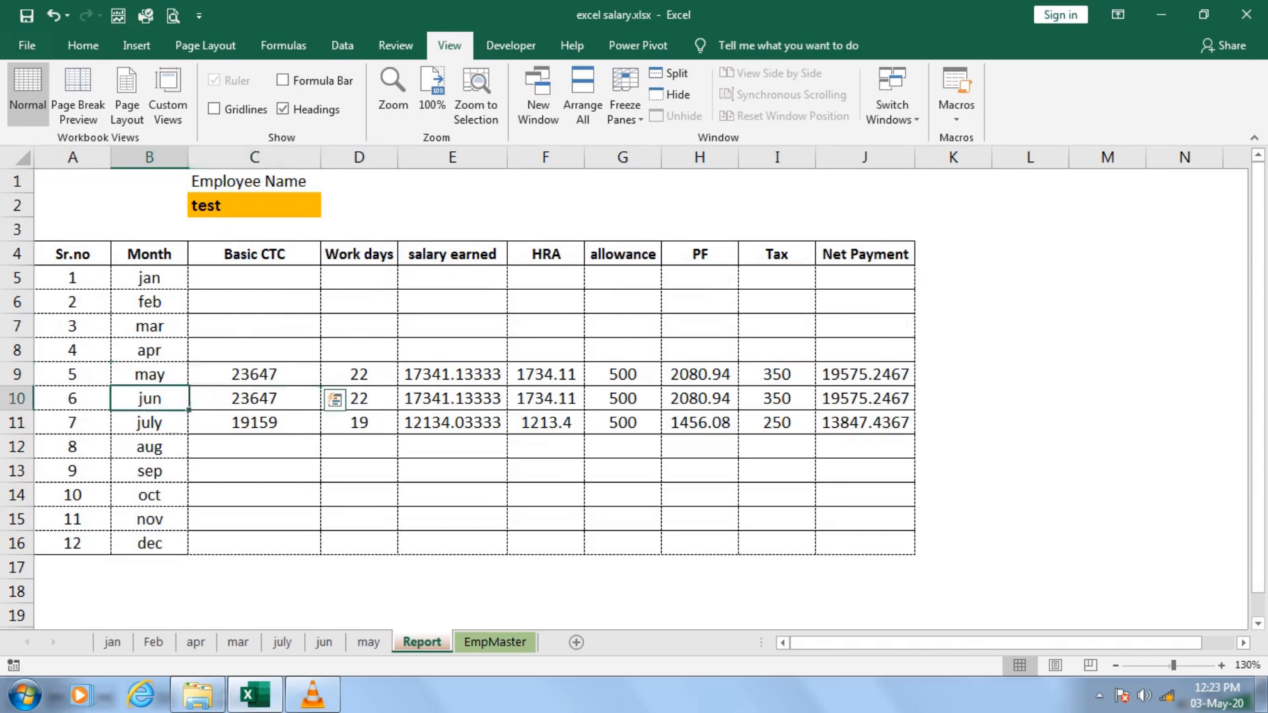
Step: Compare the jun and july rows on the Report sheet with the Test entries on the may, jun and july sheets
drag(149, 399, 254, 398)
drag(149, 422, 253, 422)
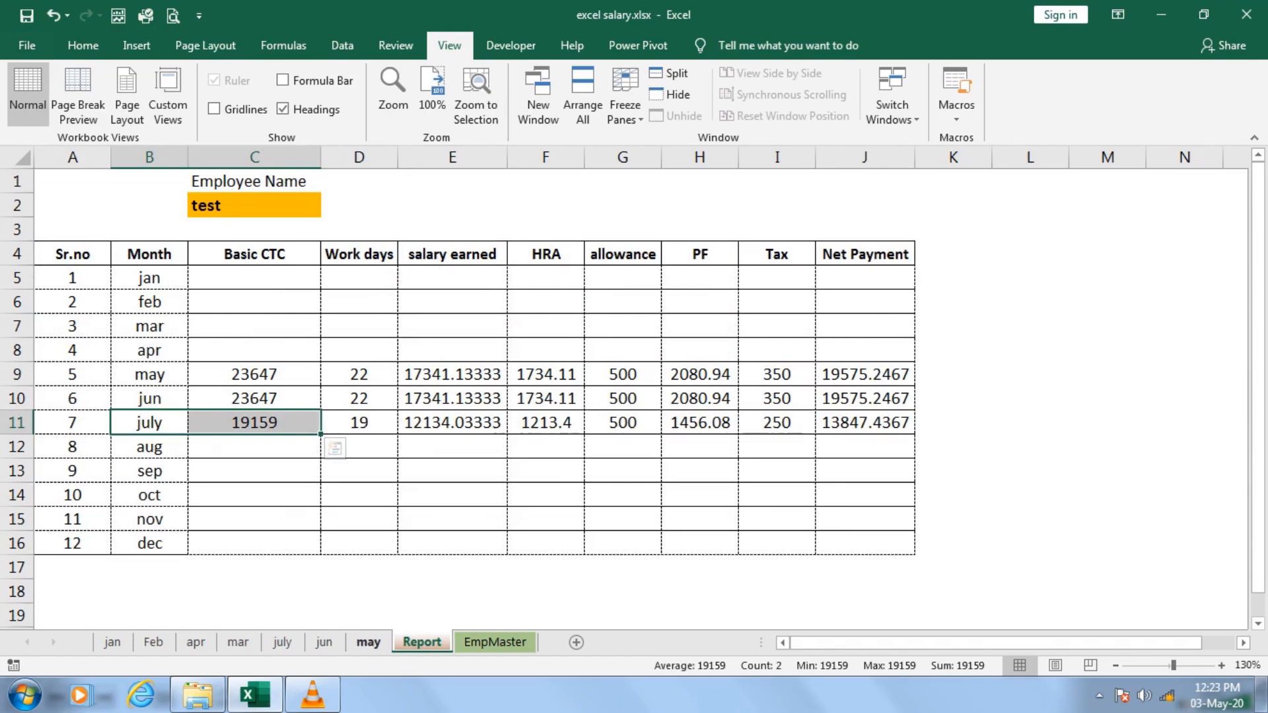
click(369, 642)
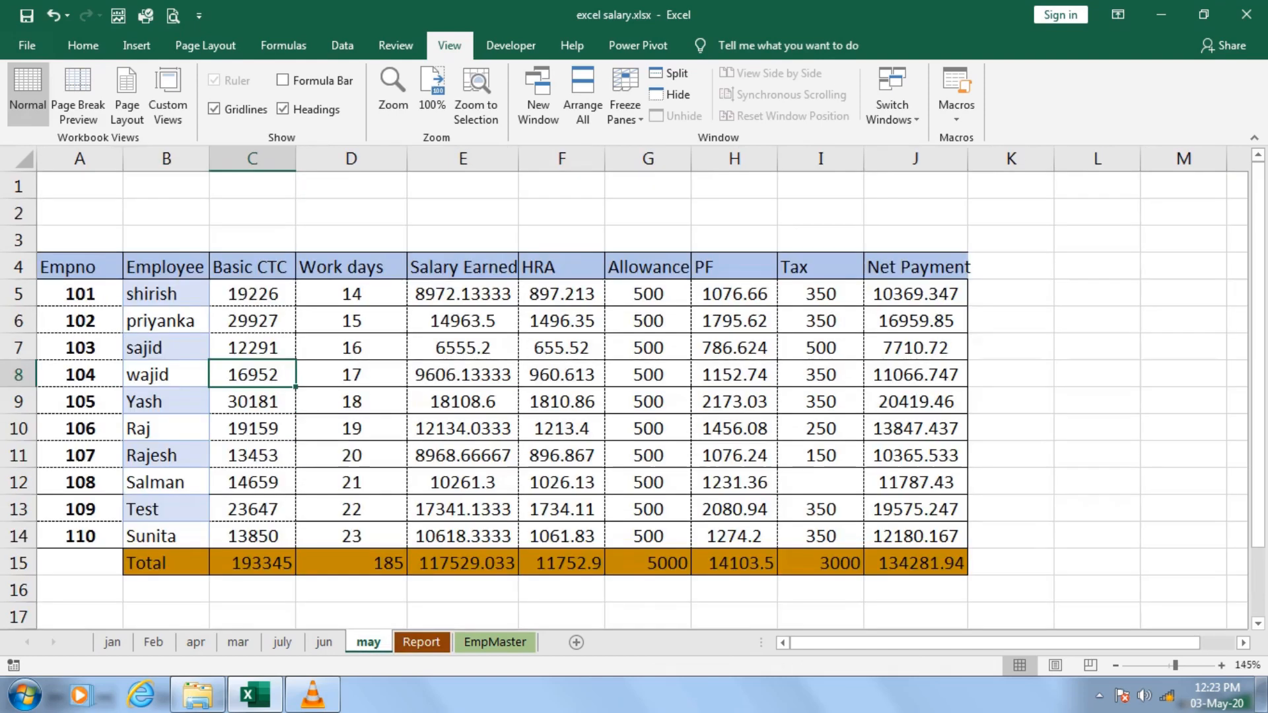
click(165, 508)
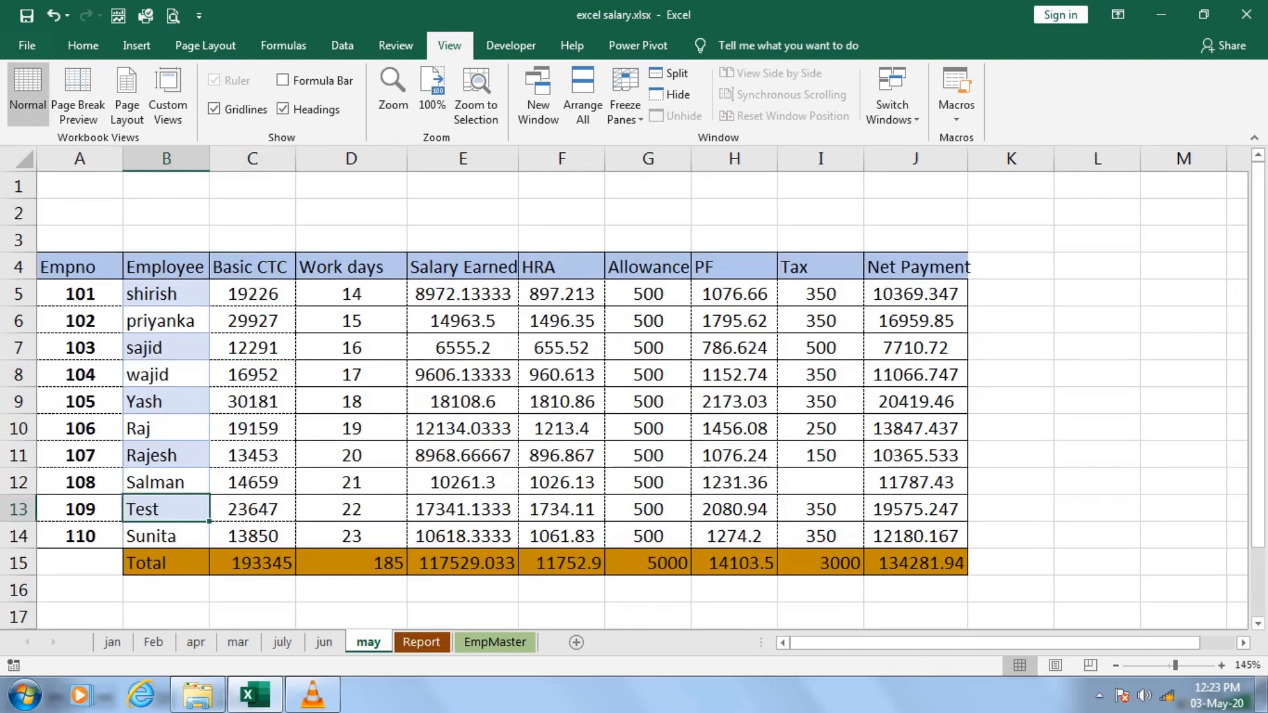
click(323, 642)
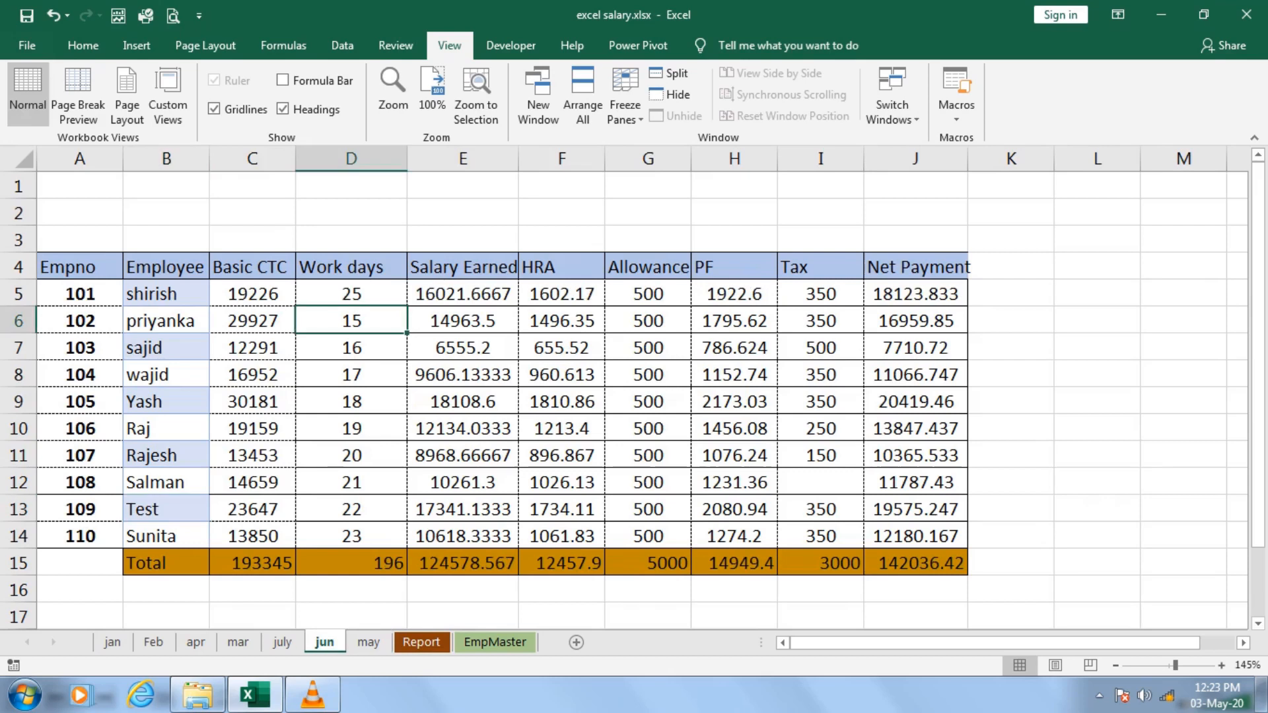
click(282, 642)
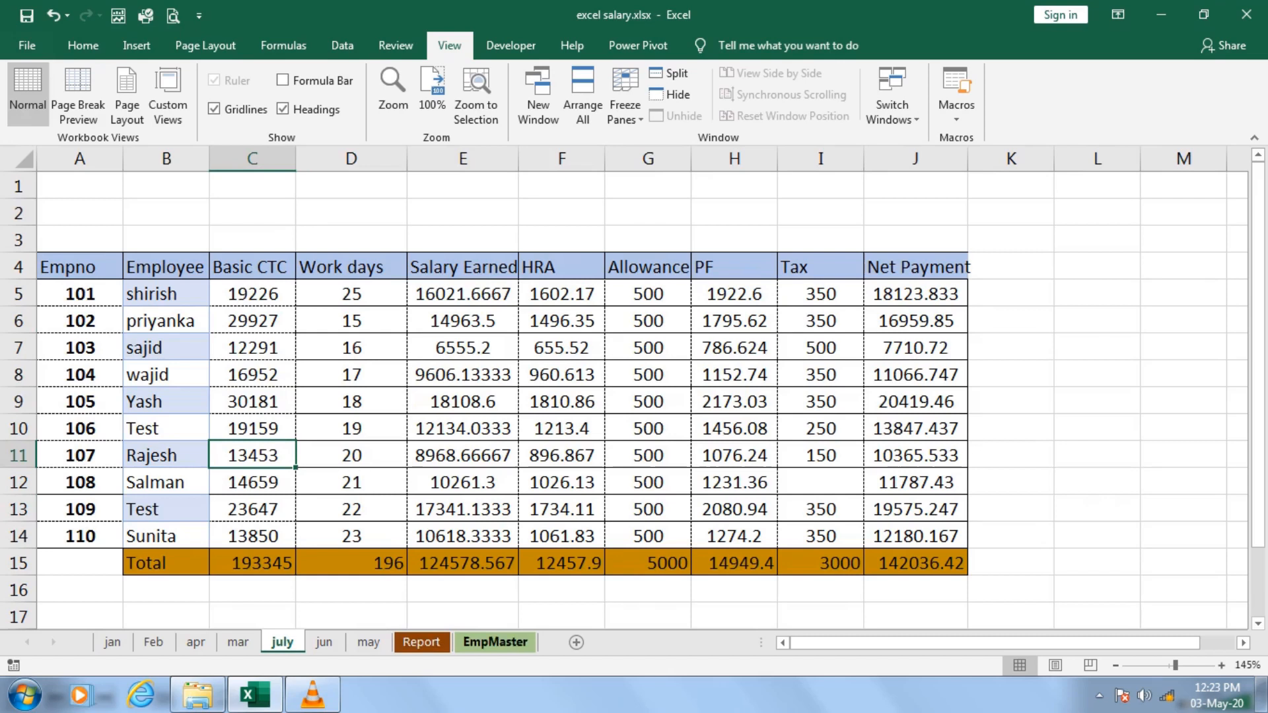
Step: Check the TEST entry in the EmpMaster list and review the employee names on the month sheets back to jan
click(495, 642)
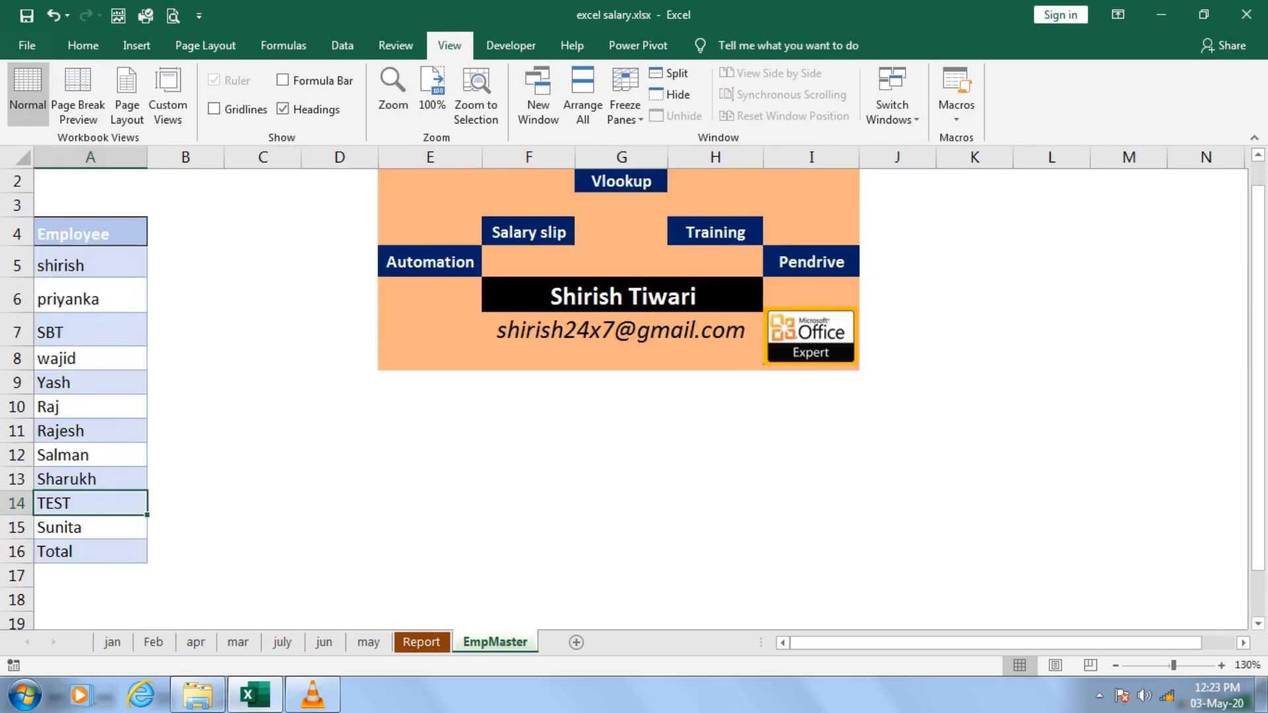
click(282, 642)
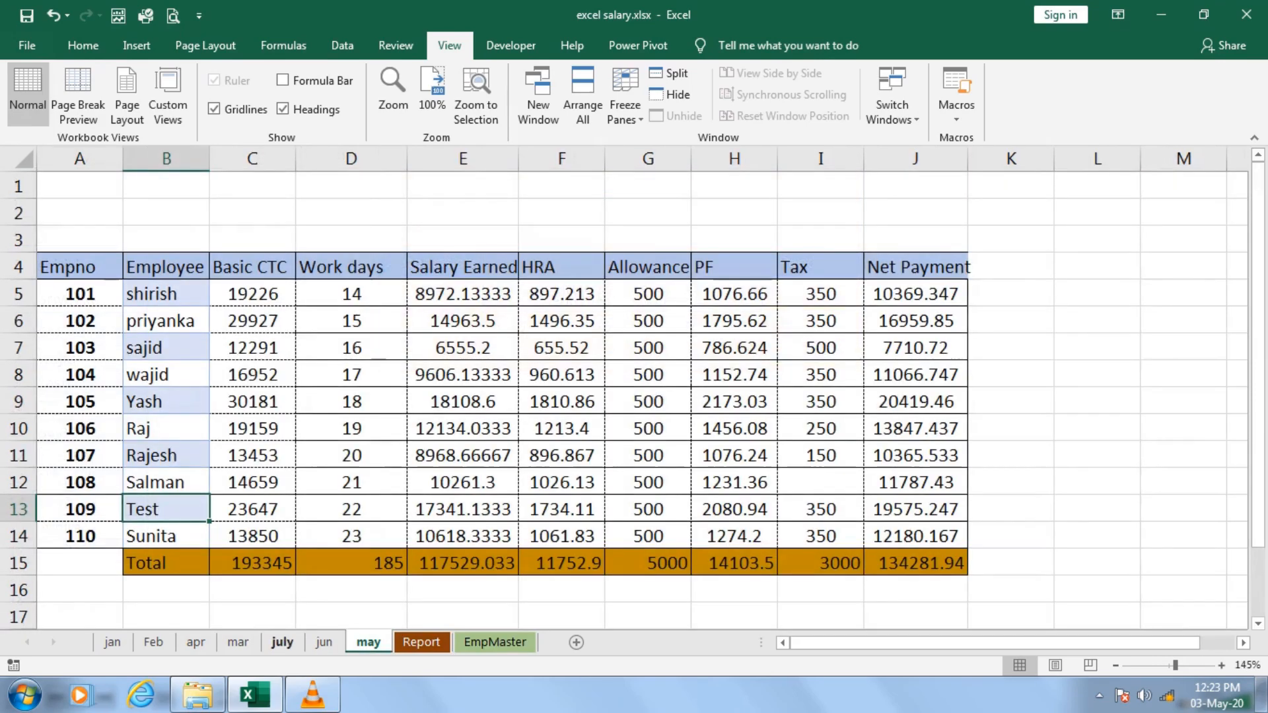
click(238, 641)
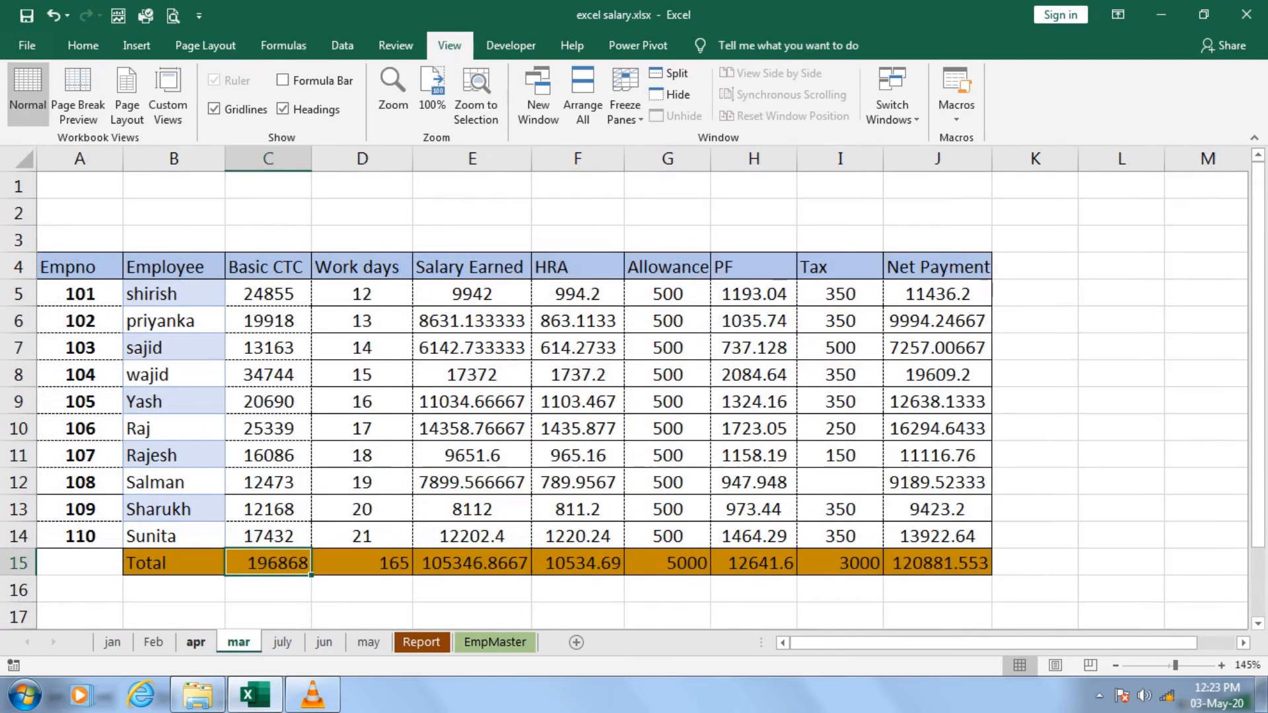
click(195, 642)
click(153, 642)
click(112, 642)
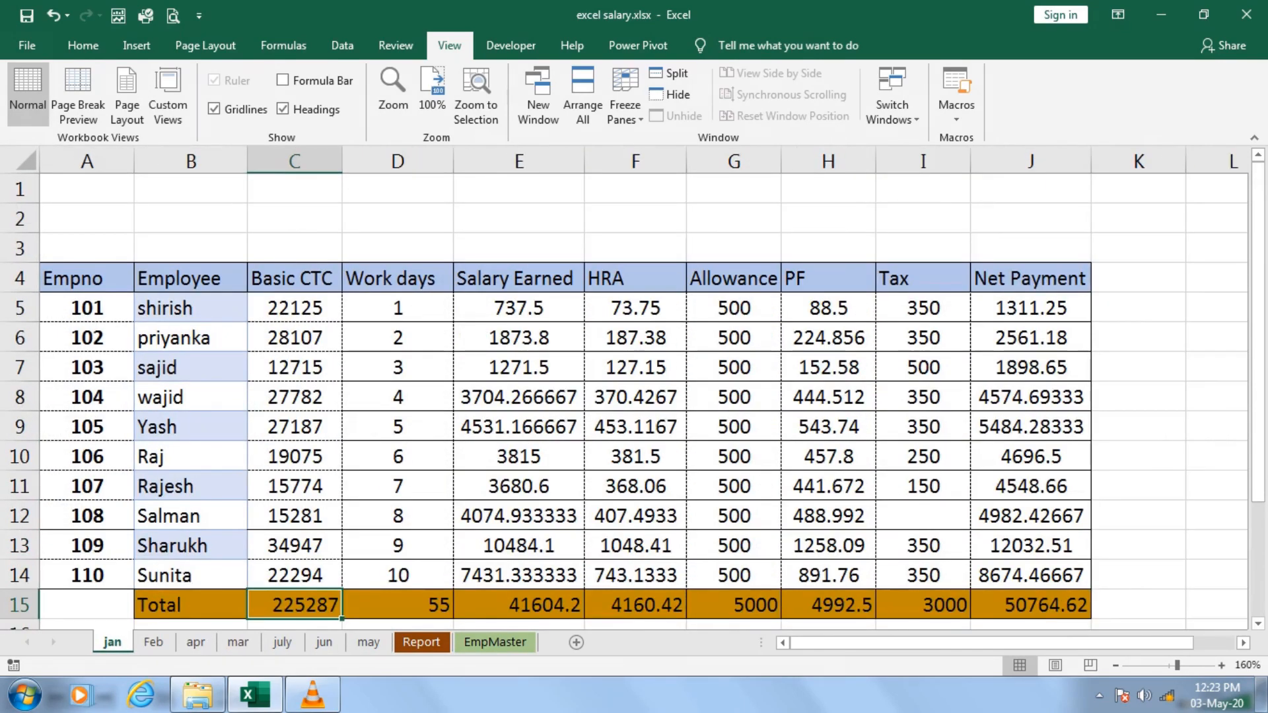